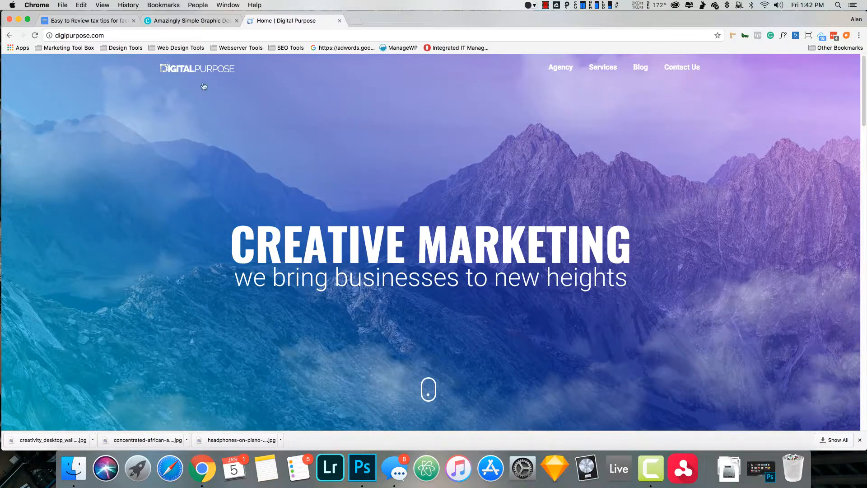
Switch to the Canva sign-in page and log in with the Facebook account
{"action": "left_click", "coordinate": [199, 21]}
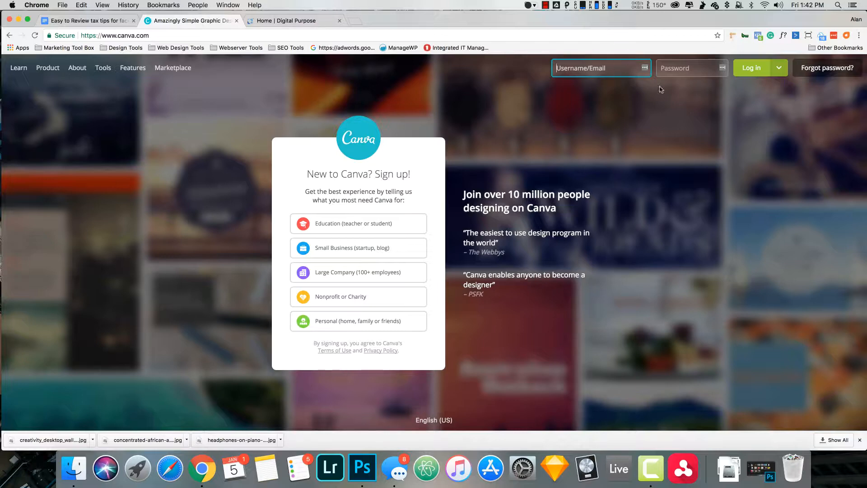
{"action": "left_click", "coordinate": [780, 74]}
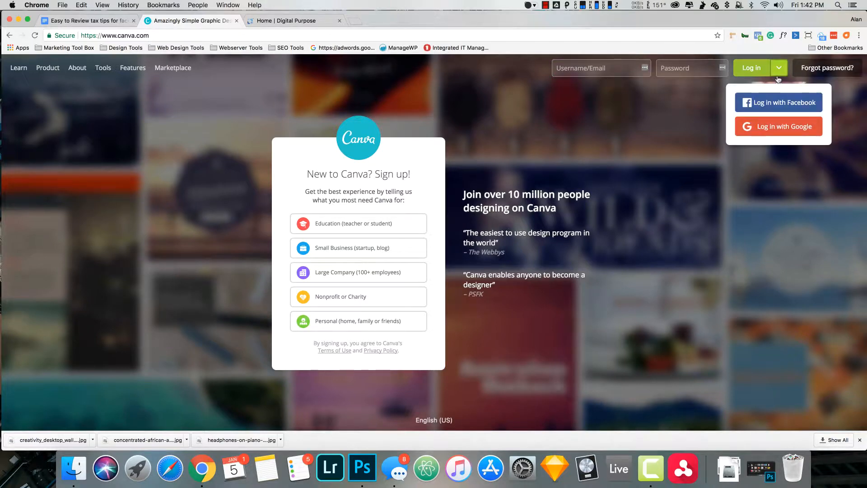
{"action": "left_click", "coordinate": [774, 105]}
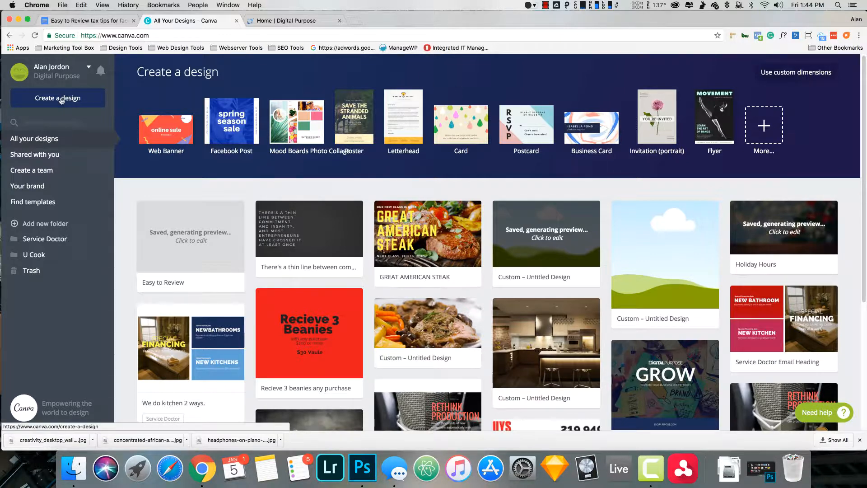
Create a new design with custom dimensions of 1200 × 628 px
{"action": "left_click", "coordinate": [776, 75]}
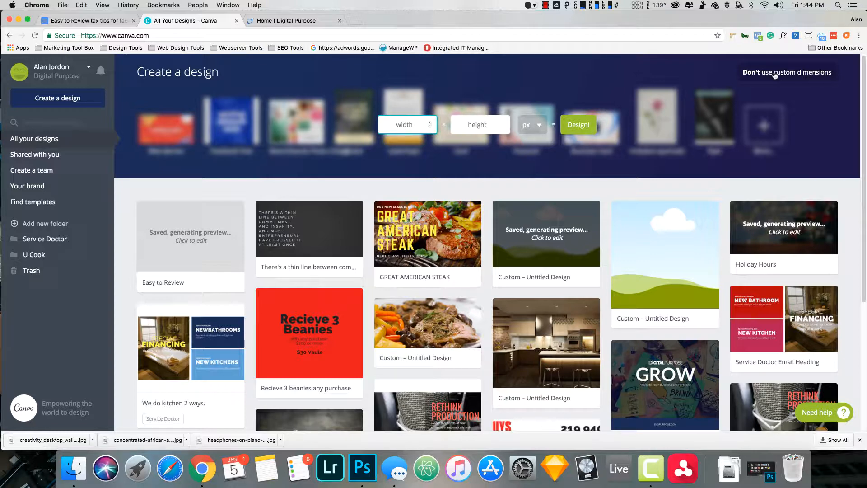
{"action": "type", "text": "1200"}
{"action": "left_click", "coordinate": [478, 129]}
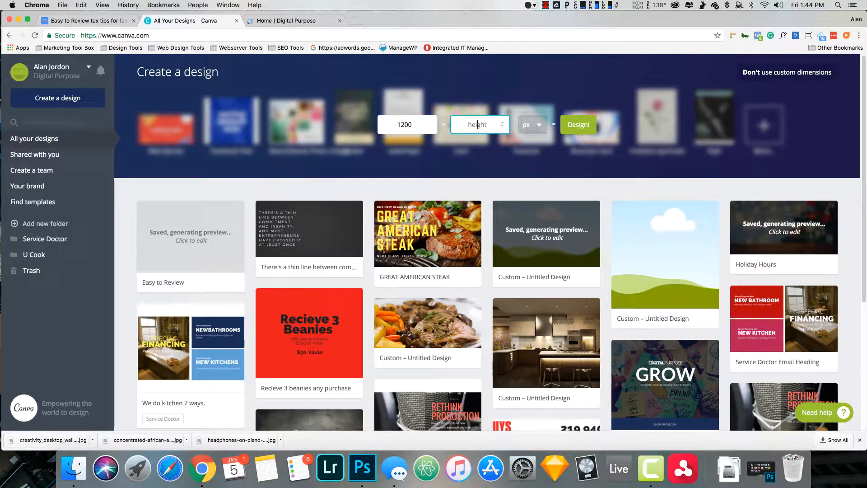
{"action": "type", "text": "628"}
{"action": "left_click", "coordinate": [583, 127]}
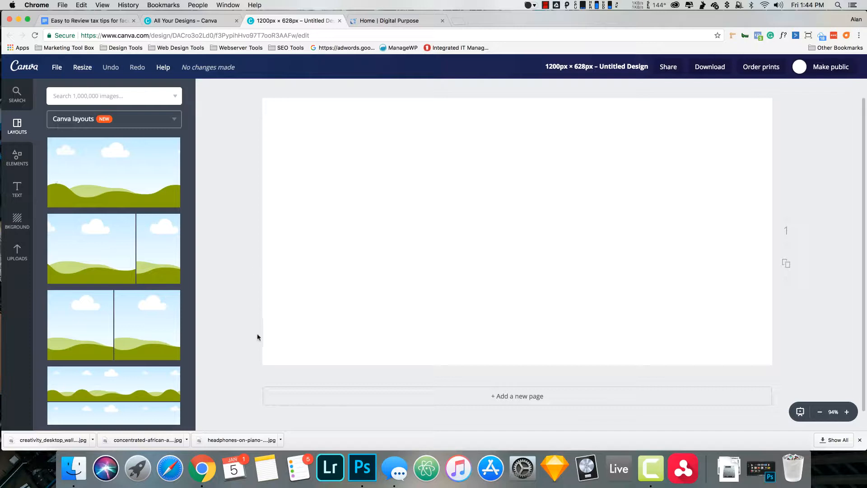
Apply the full-page single-image layout and fill it with the uploaded photo of the woman at a laptop
{"action": "left_click_drag", "start_coordinate": [116, 258], "coordinate": [488, 242]}
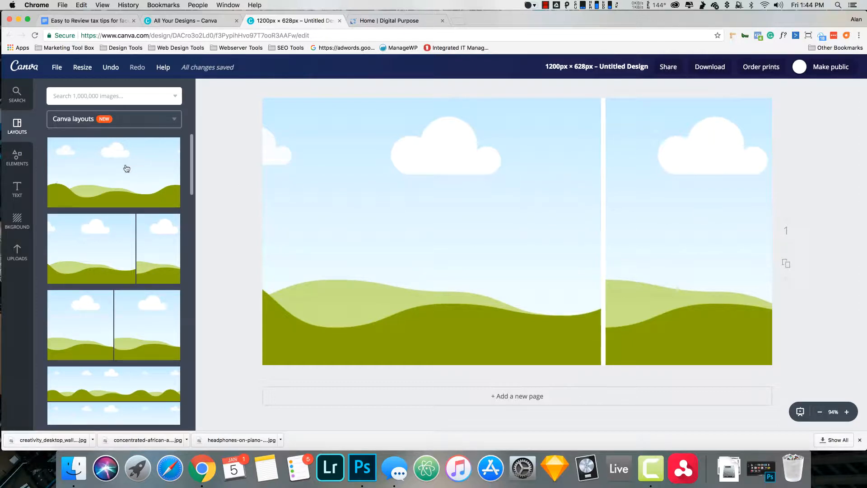
{"action": "left_click_drag", "start_coordinate": [126, 168], "coordinate": [700, 228]}
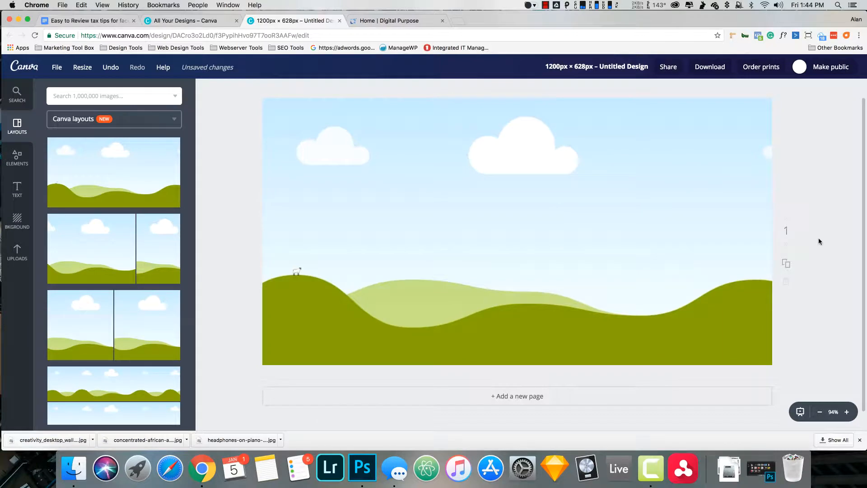
{"action": "left_click", "coordinate": [19, 251]}
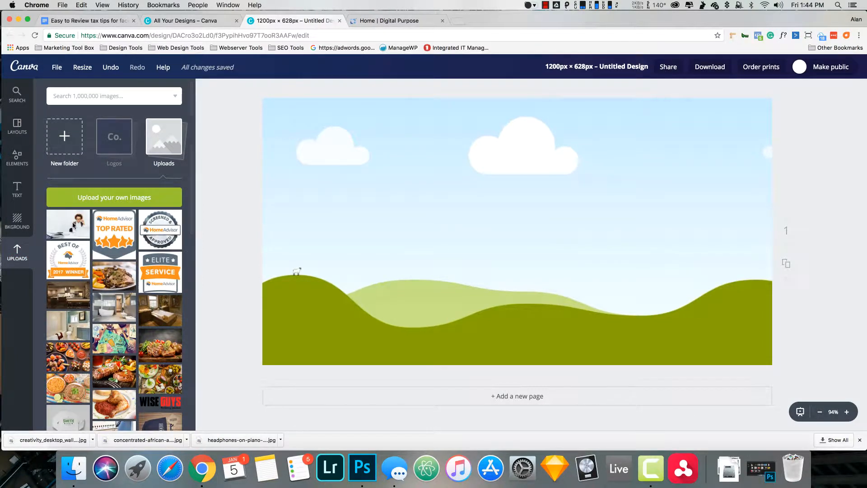
{"action": "left_click", "coordinate": [74, 226]}
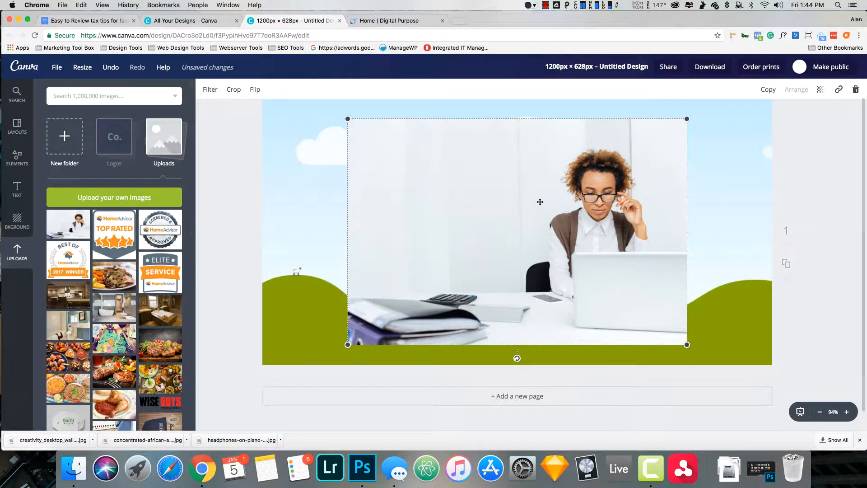
{"action": "left_click_drag", "start_coordinate": [540, 202], "coordinate": [625, 262]}
{"action": "left_click", "coordinate": [853, 260]}
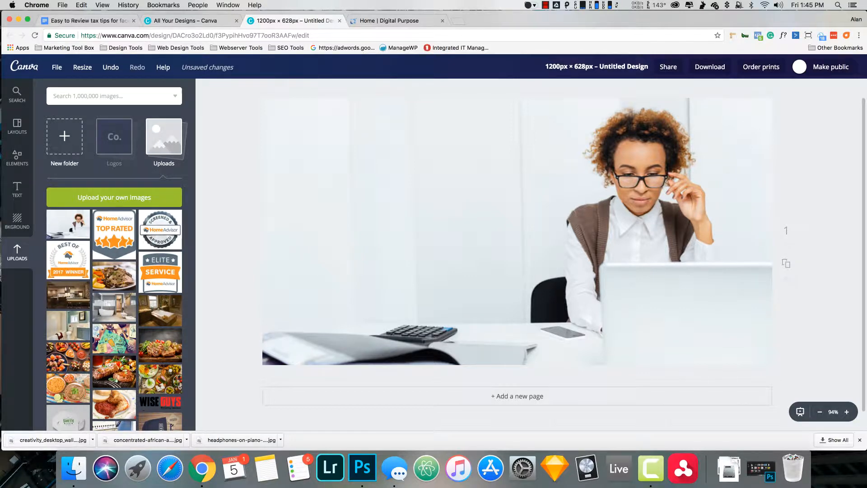
{"action": "scroll", "coordinate": [117, 335], "scroll_direction": "down", "scroll_amount": 3}
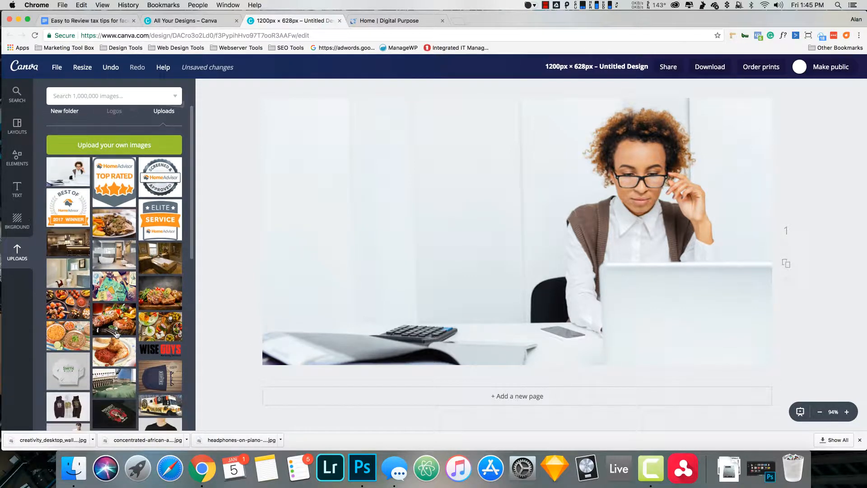
{"action": "scroll", "coordinate": [117, 334], "scroll_direction": "down", "scroll_amount": 5}
{"action": "scroll", "coordinate": [116, 337], "scroll_direction": "up", "scroll_amount": 10}
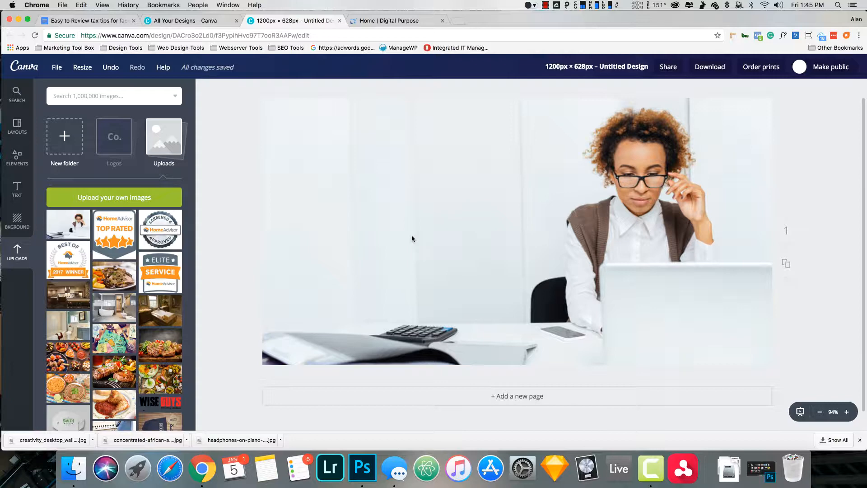
Copy the line "Easy to Review - Tax Tips- Bits from A. M. Accounting & Taxes, Inc." from the Google Docs document and return to the Canva design
{"action": "left_click", "coordinate": [17, 189]}
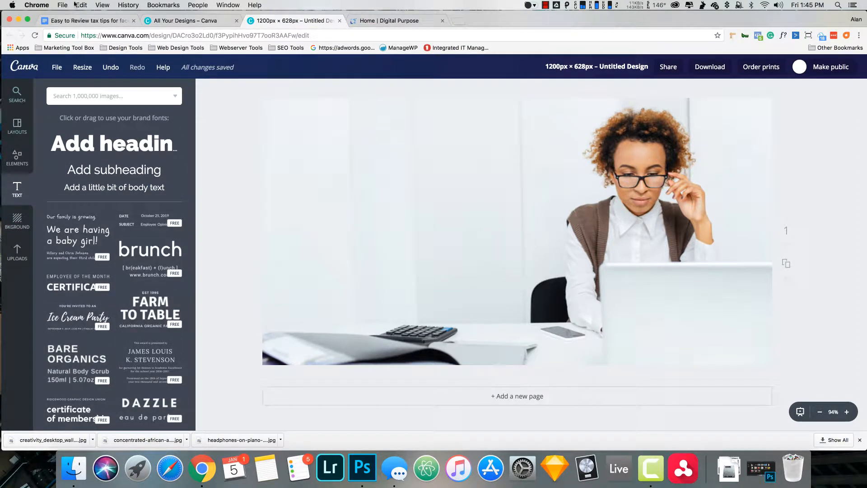
{"action": "left_click", "coordinate": [94, 18]}
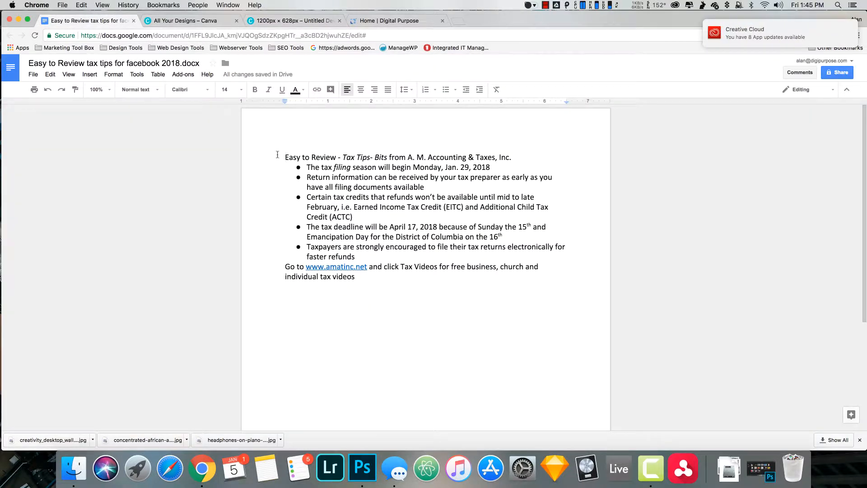
{"action": "left_click_drag", "start_coordinate": [283, 156], "coordinate": [537, 158]}
{"action": "right_click", "coordinate": [466, 157]}
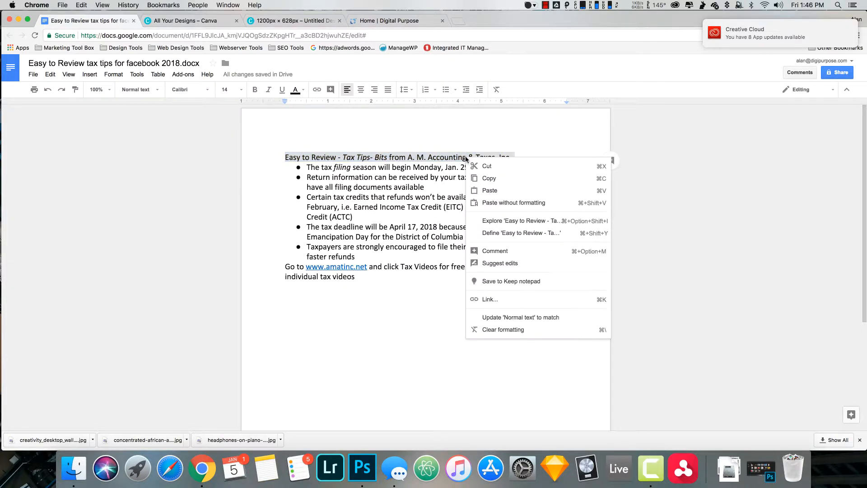
{"action": "left_click", "coordinate": [509, 179]}
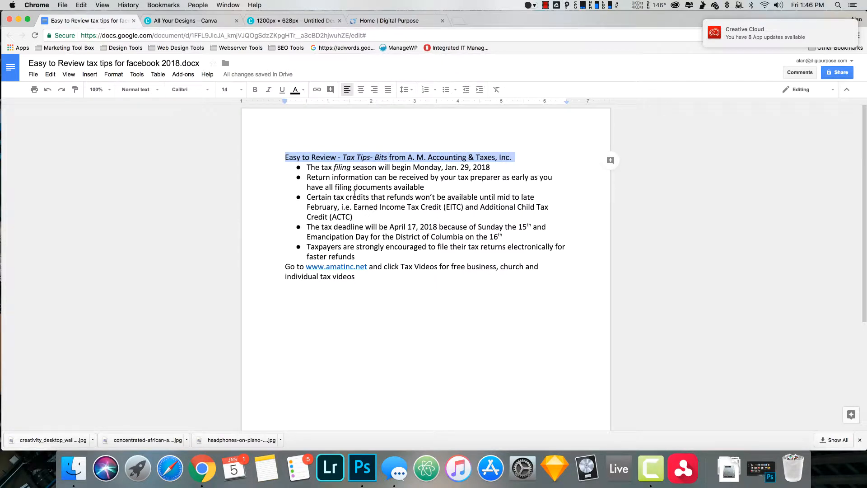
{"action": "left_click", "coordinate": [308, 21]}
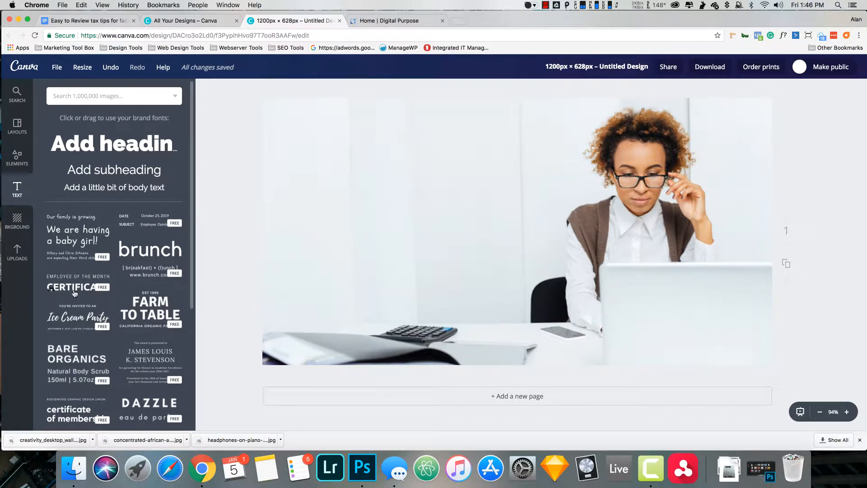
Place a heading and a subheading on the empty area of the photo and set the heading's font to Alegreya Small Caps
{"action": "left_click_drag", "start_coordinate": [77, 146], "coordinate": [359, 189]}
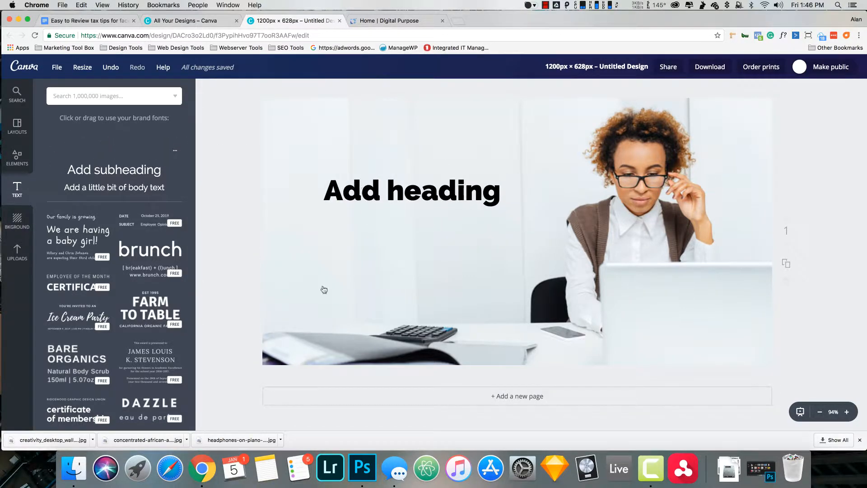
{"action": "left_click_drag", "start_coordinate": [141, 176], "coordinate": [385, 234]}
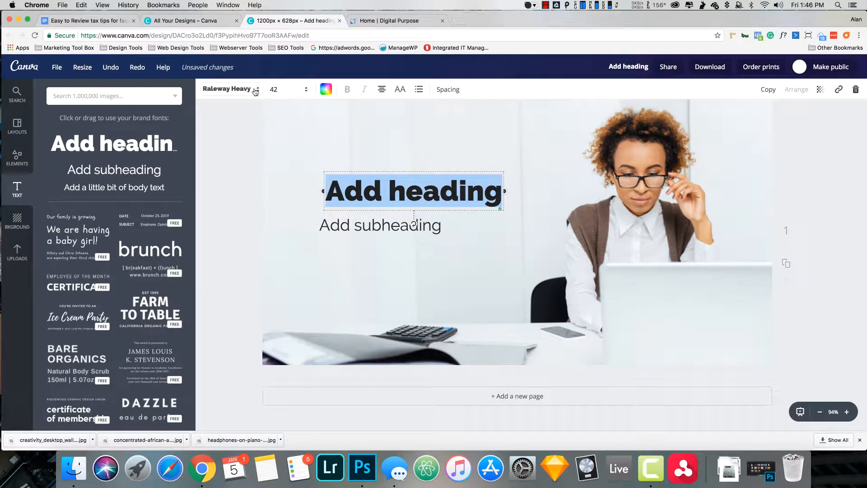
{"action": "left_click", "coordinate": [255, 90]}
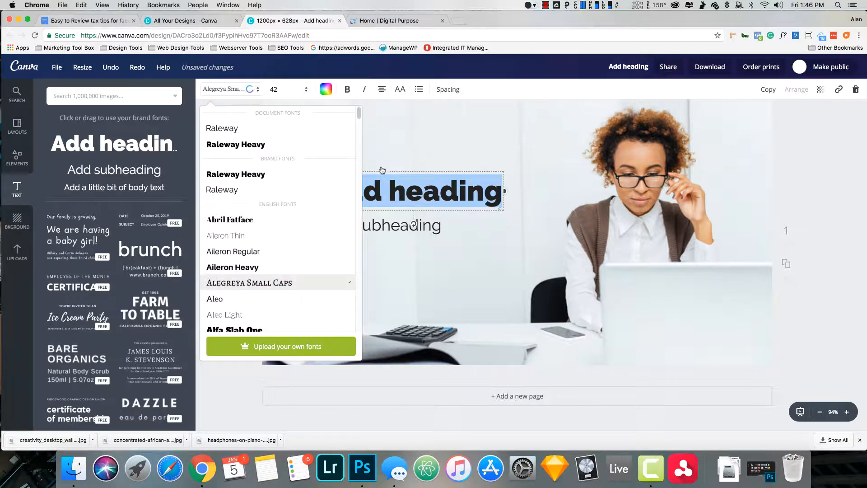
{"action": "left_click", "coordinate": [226, 299]}
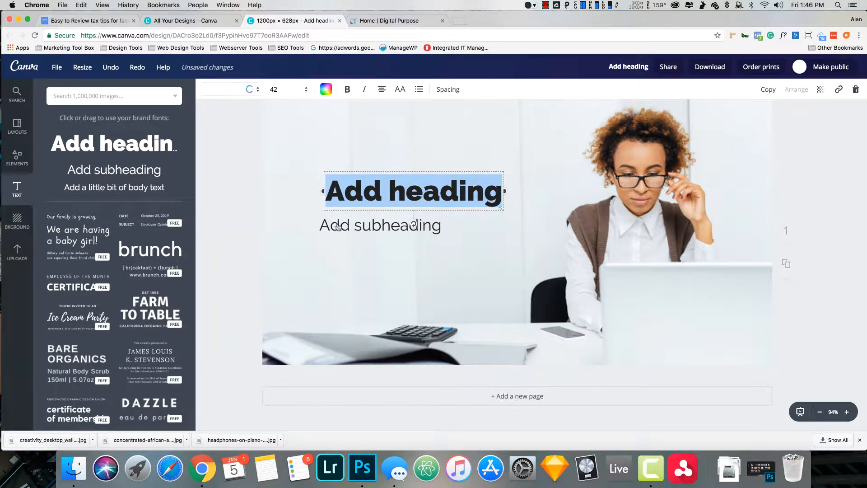
{"action": "left_click", "coordinate": [256, 248]}
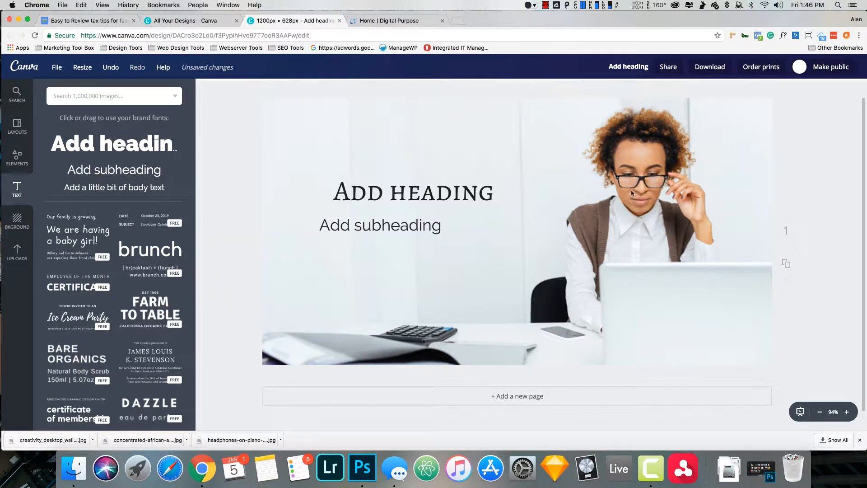
Remove the heading and subheading texts from the design
{"action": "double_click", "coordinate": [407, 196]}
{"action": "key", "text": "BackSpace"}
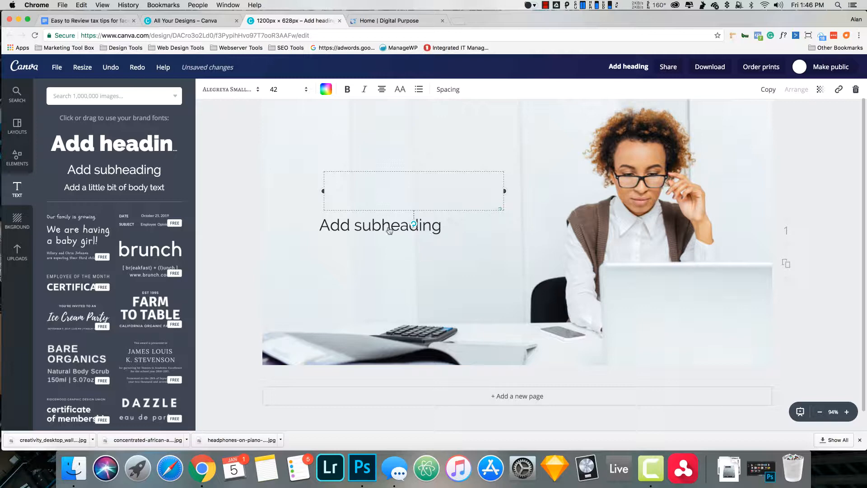
{"action": "left_click", "coordinate": [396, 225]}
{"action": "key", "text": "BackSpace"}
{"action": "double_click", "coordinate": [397, 226]}
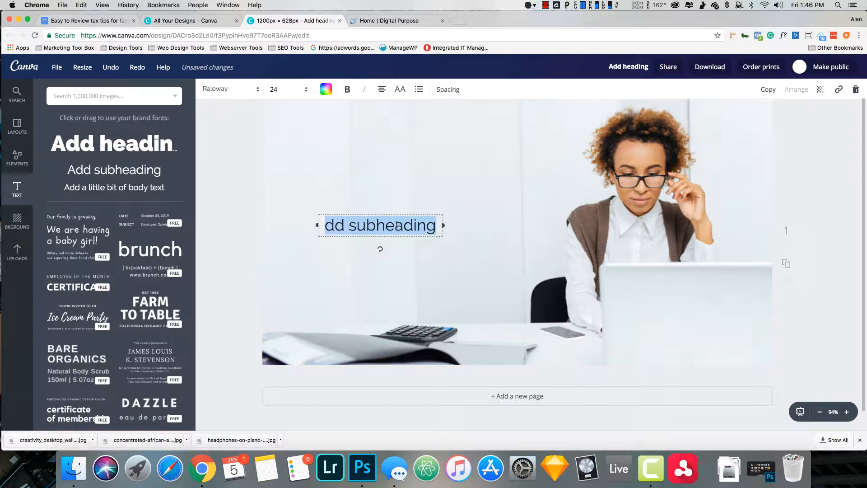
{"action": "key", "text": "BackSpace"}
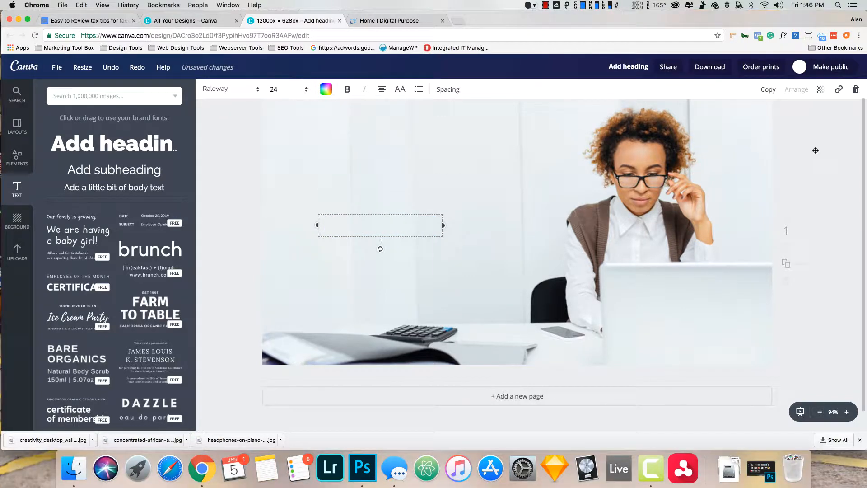
{"action": "left_click", "coordinate": [856, 90]}
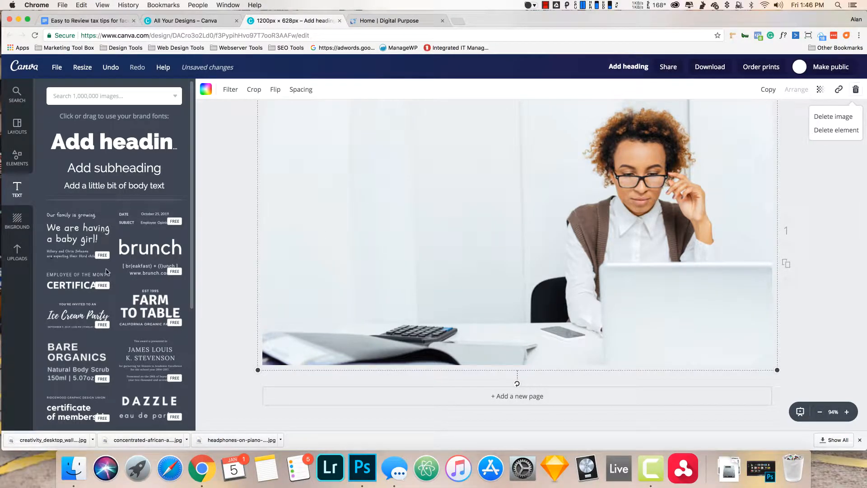
Find the "Certificate of Completion" text template and place it on the empty area of the photo beside the woman
{"action": "scroll", "coordinate": [107, 278], "scroll_direction": "down", "scroll_amount": 2}
{"action": "scroll", "coordinate": [107, 278], "scroll_direction": "down", "scroll_amount": 4}
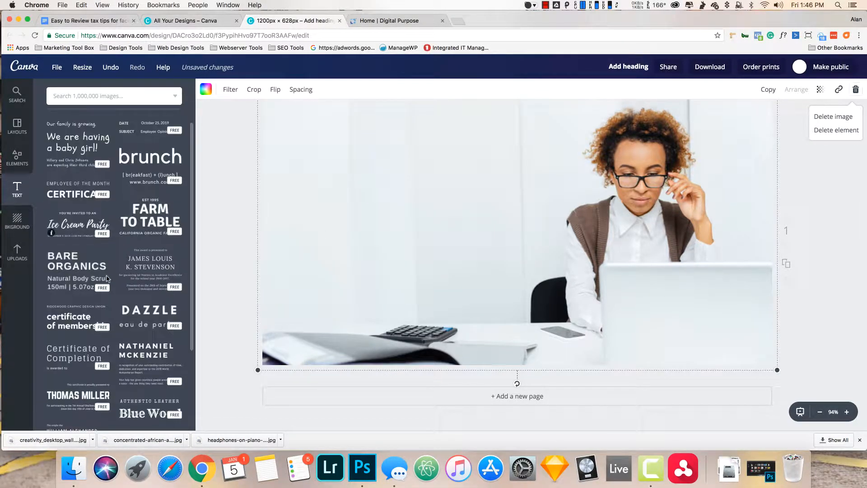
{"action": "scroll", "coordinate": [107, 278], "scroll_direction": "down", "scroll_amount": 3}
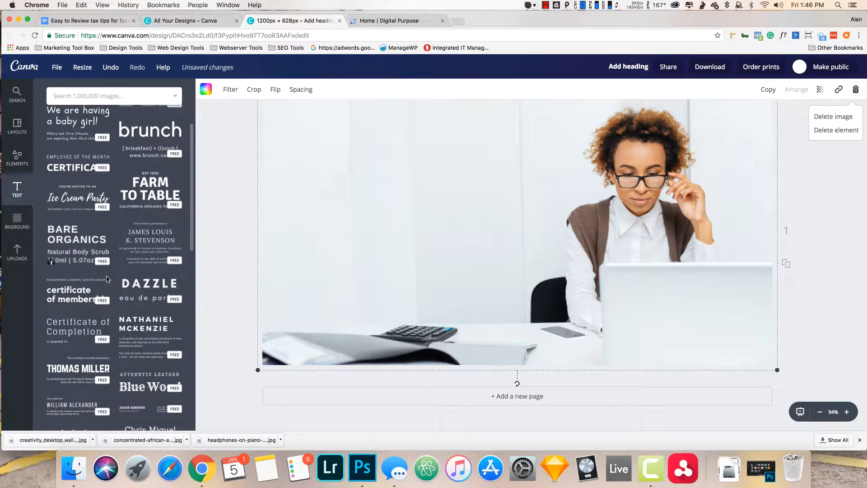
{"action": "scroll", "coordinate": [107, 280], "scroll_direction": "down", "scroll_amount": 10}
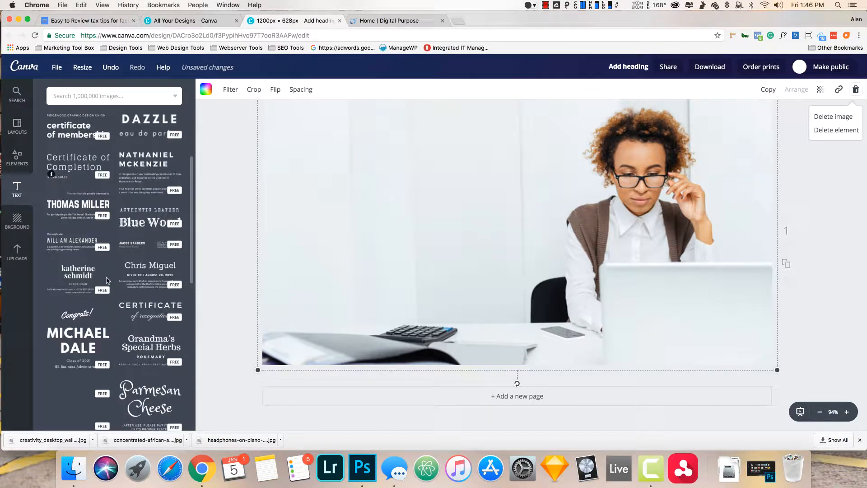
{"action": "scroll", "coordinate": [107, 280], "scroll_direction": "down", "scroll_amount": 8}
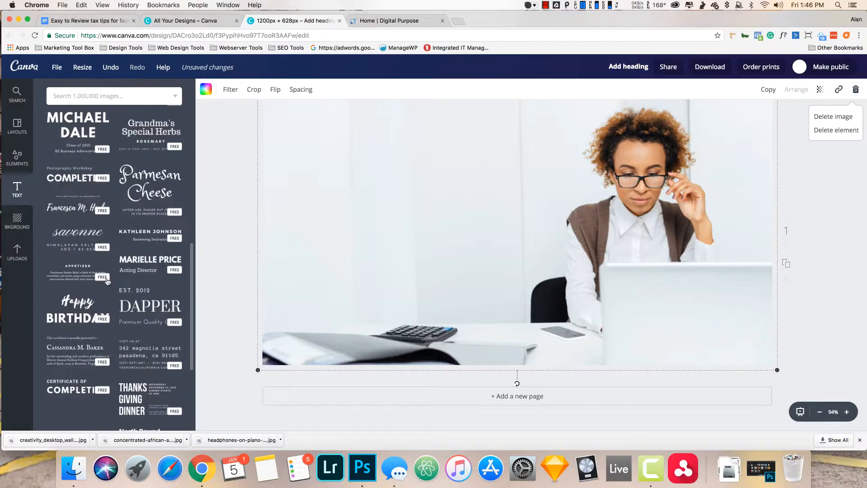
{"action": "scroll", "coordinate": [107, 281], "scroll_direction": "down", "scroll_amount": 3}
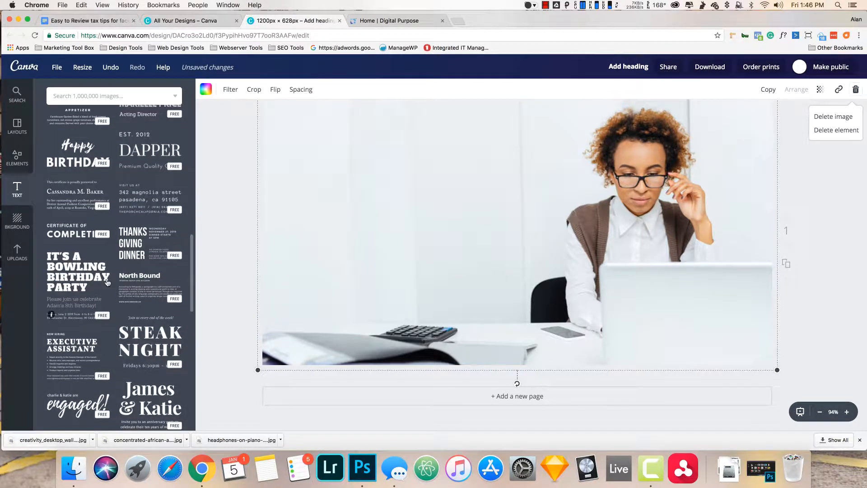
{"action": "scroll", "coordinate": [107, 281], "scroll_direction": "up", "scroll_amount": 2}
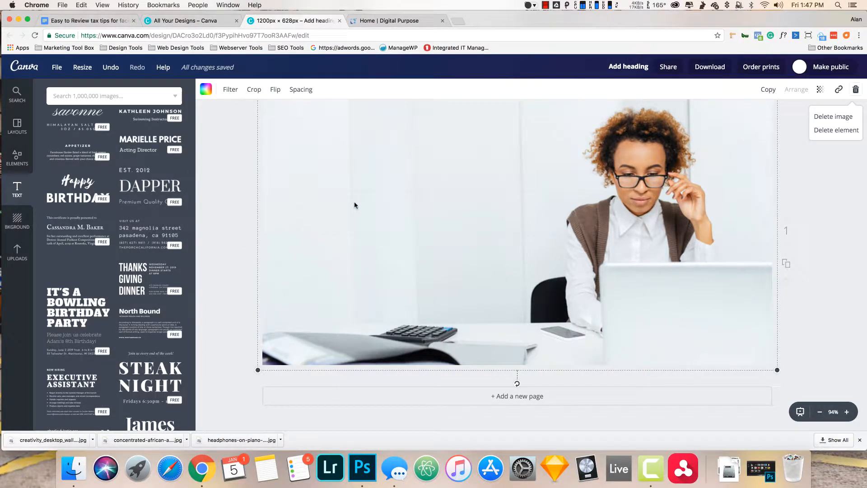
{"action": "left_click_drag", "start_coordinate": [355, 205], "coordinate": [354, 204]}
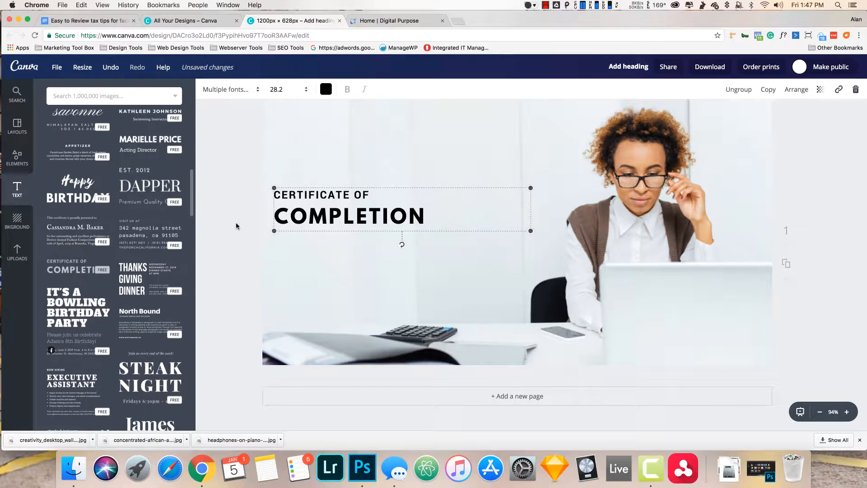
{"action": "left_click", "coordinate": [852, 170]}
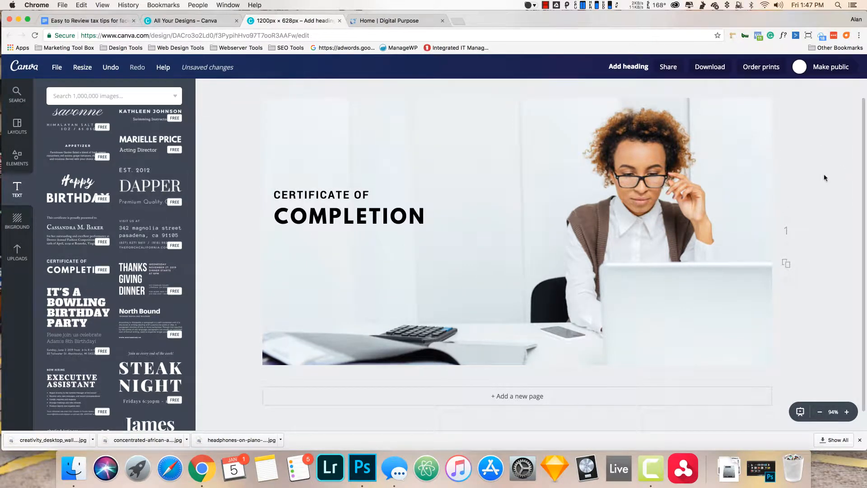
Replace the word "COMPLETION" in the text template with the copied line "Easy to Review - Tax Tips- Bits from A. M. Accounting & Taxes, Inc."
{"action": "left_click", "coordinate": [335, 217]}
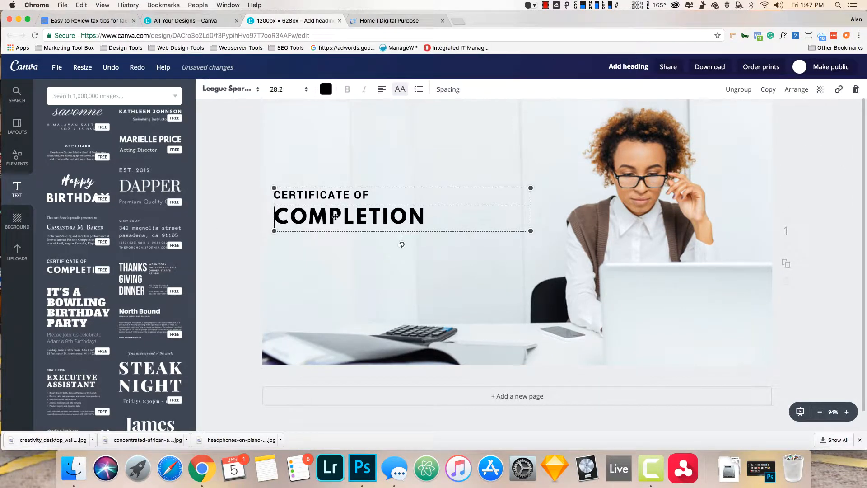
{"action": "double_click", "coordinate": [335, 217]}
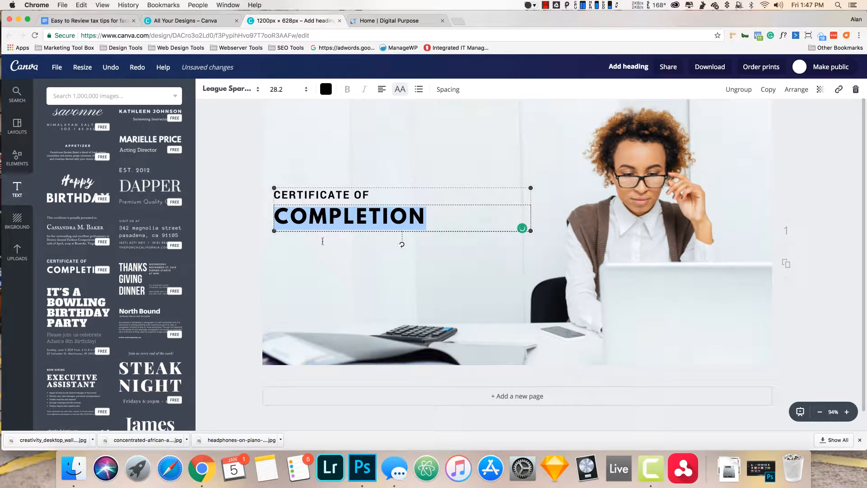
{"action": "type", "text": "EASY TO REVIEW - TAX TIPS- BITS FROM A. M. ACCOUNTING & TAXES, INC."}
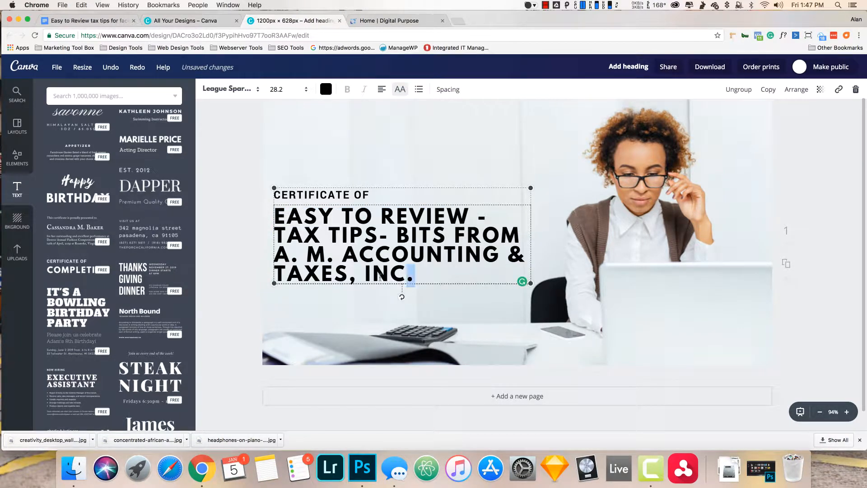
Shorten the pasted headline to "EASY TO REVIEW" by removing the rest of the line
{"action": "left_click_drag", "start_coordinate": [380, 277], "coordinate": [458, 237]}
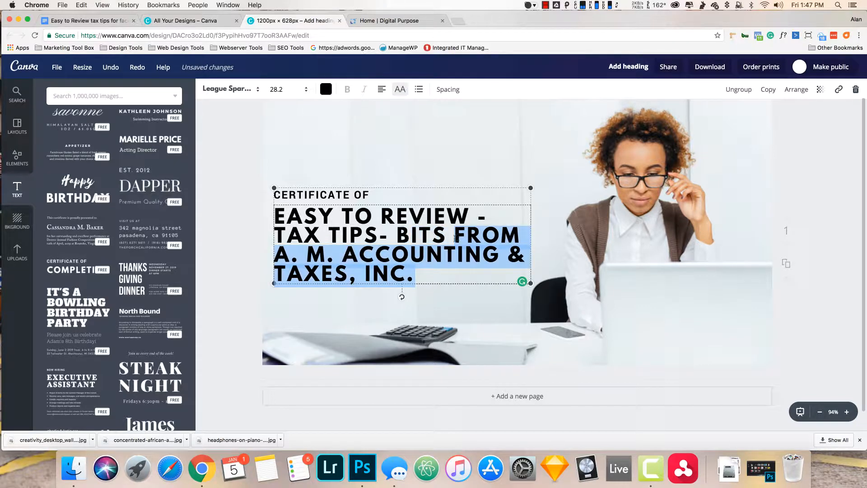
{"action": "left_click", "coordinate": [408, 274]}
{"action": "left_click_drag", "start_coordinate": [432, 278], "coordinate": [271, 220]}
{"action": "key", "text": "BackSpace"}
{"action": "key", "text": "BackSpace"}
{"action": "key", "text": "BackSpace"}
{"action": "key", "text": "BackSpace"}
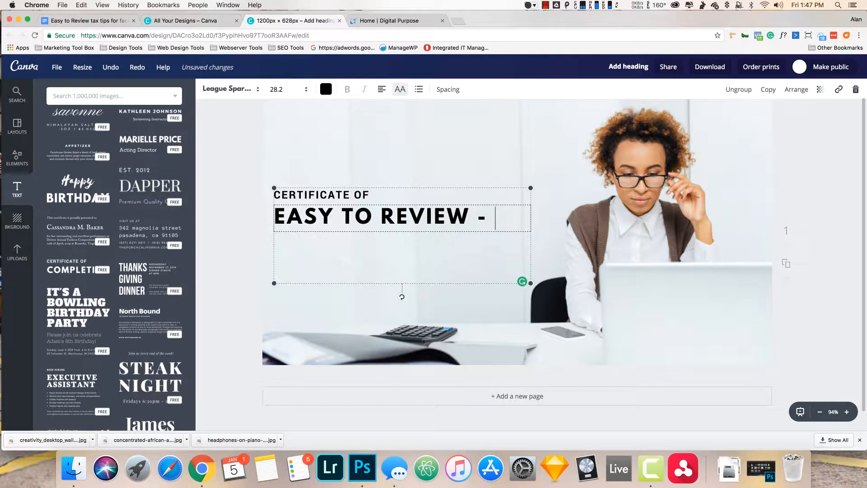
{"action": "key", "text": "BackSpace"}
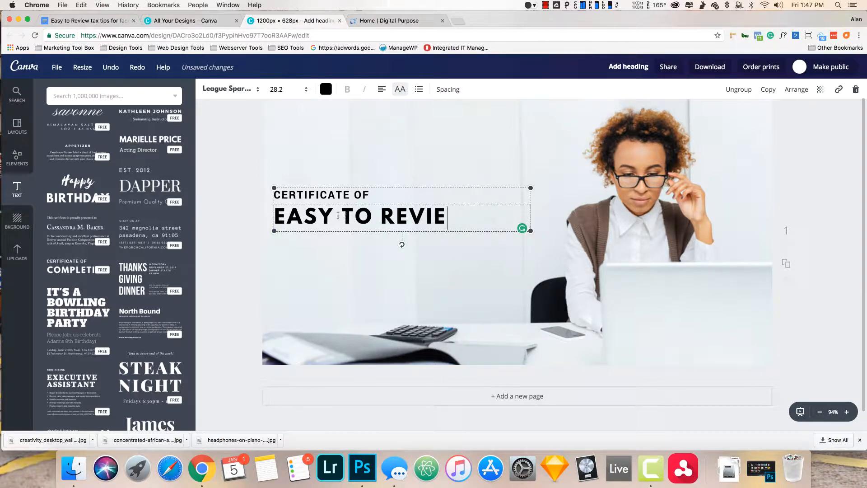
{"action": "type", "text": "W"}
{"action": "left_click", "coordinate": [250, 208]}
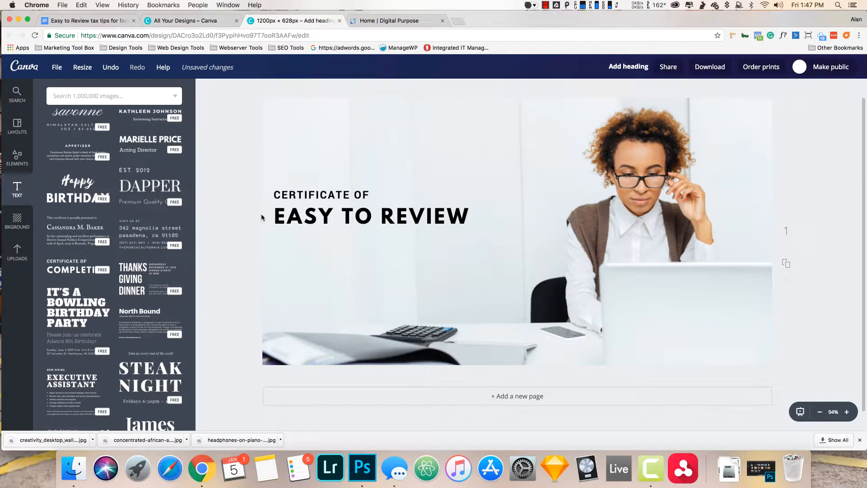
Place a subheading below the "EASY TO REVIEW" headline and fill it with the copied document line
{"action": "scroll", "coordinate": [106, 149], "scroll_direction": "up", "scroll_amount": 10}
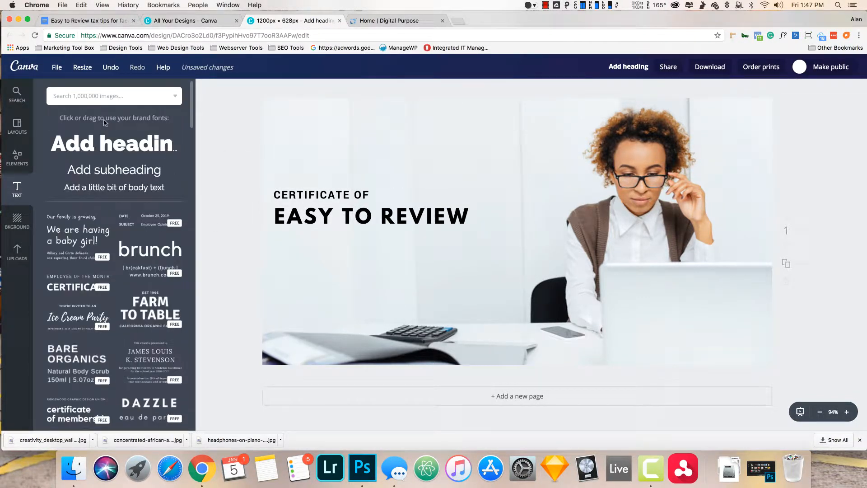
{"action": "left_click_drag", "start_coordinate": [98, 174], "coordinate": [311, 244]}
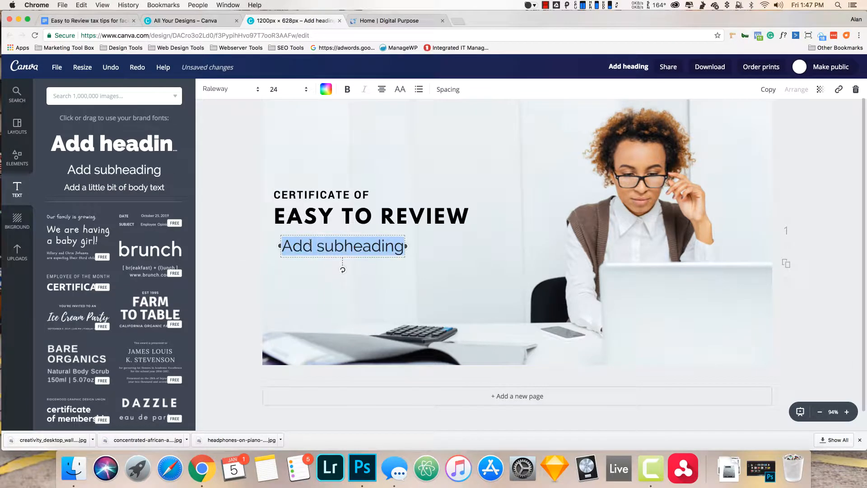
{"action": "type", "text": "Easy to Review - Tax Tips- Bits from A. M. Accounting & Taxes, Inc."}
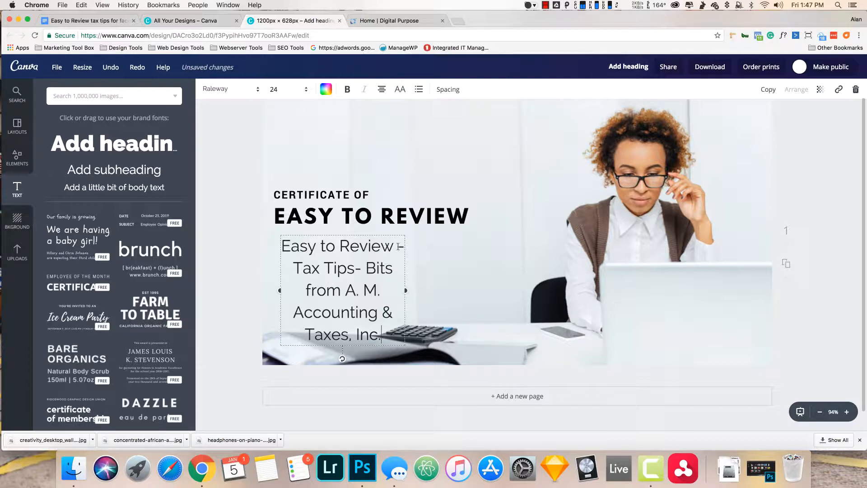
Replace the subheading's text with "TAX TIPS & BITS" and move it close beneath the headline, near its starting edge
{"action": "left_click_drag", "start_coordinate": [401, 247], "coordinate": [272, 240]}
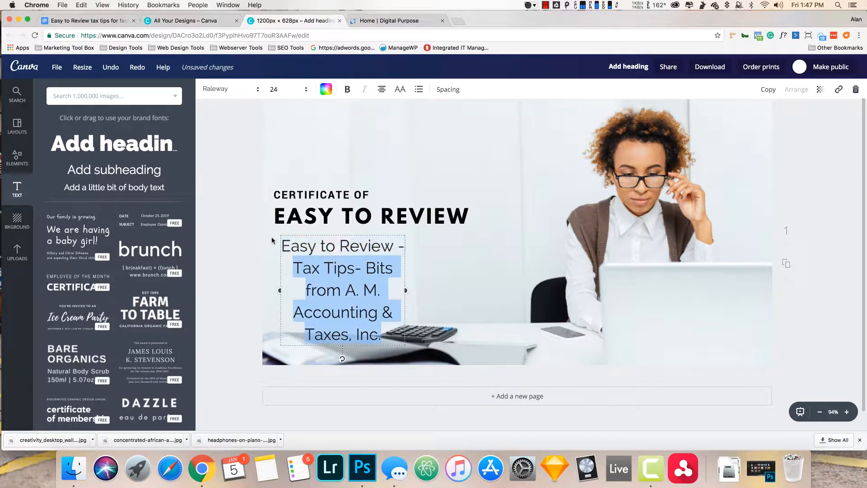
{"action": "key", "text": "BackSpace"}
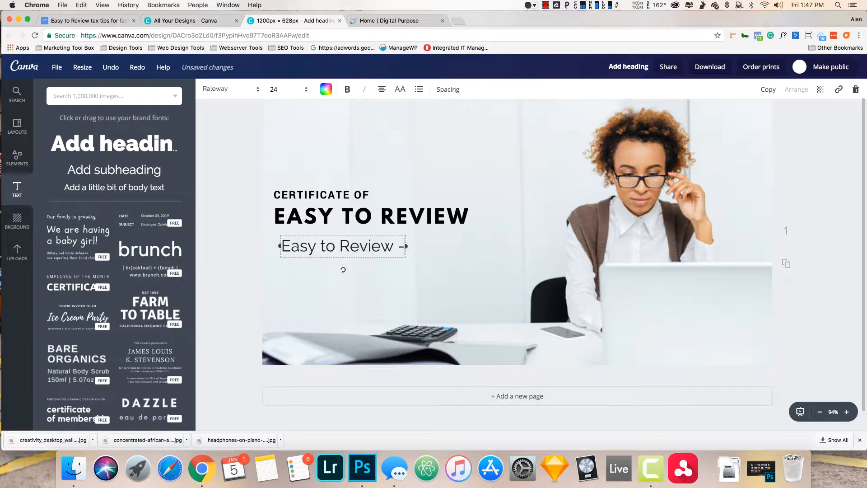
{"action": "triple_click", "coordinate": [348, 248]}
{"action": "type", "text": "T"}
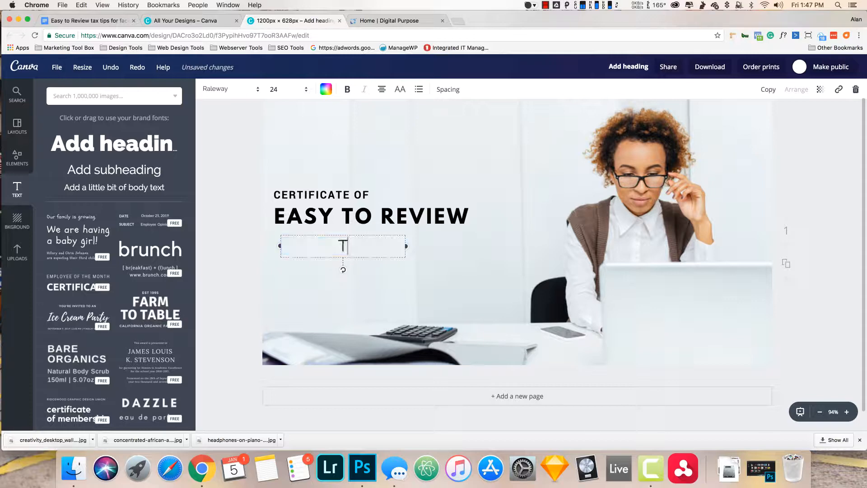
{"action": "type", "text": "X TIPS &"}
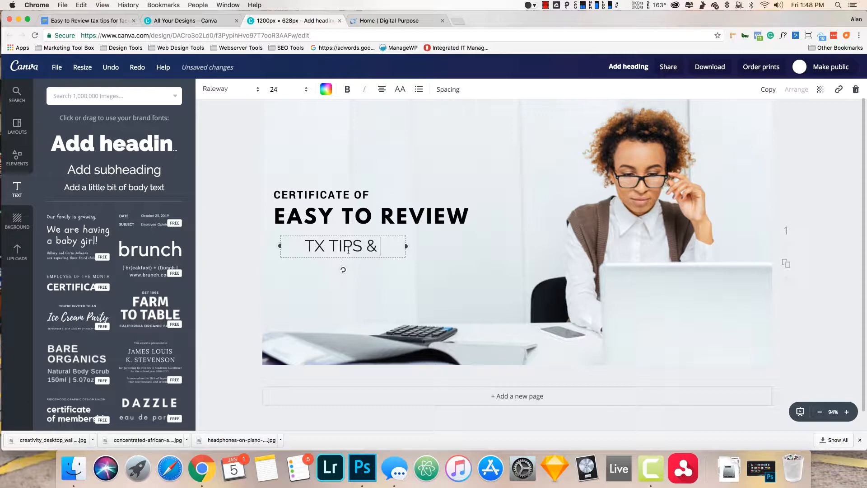
{"action": "type", "text": " BITS"}
{"action": "key", "text": "Left"}
{"action": "key", "text": "Left"}
{"action": "key", "text": "Left"}
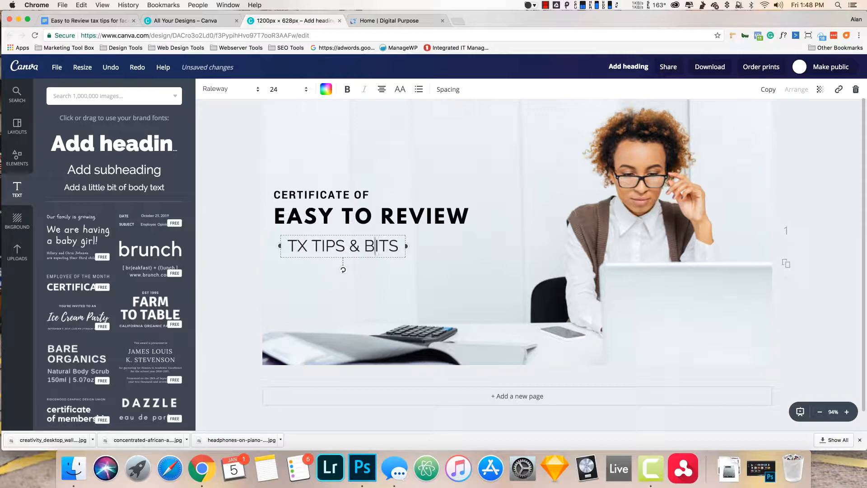
{"action": "key", "text": "Left"}
{"action": "key", "text": "Left"}
{"action": "key", "text": "Left"}
{"action": "key", "text": "Left"}
{"action": "key", "text": "Left"}
{"action": "type", "text": "A"}
{"action": "left_click", "coordinate": [237, 252]}
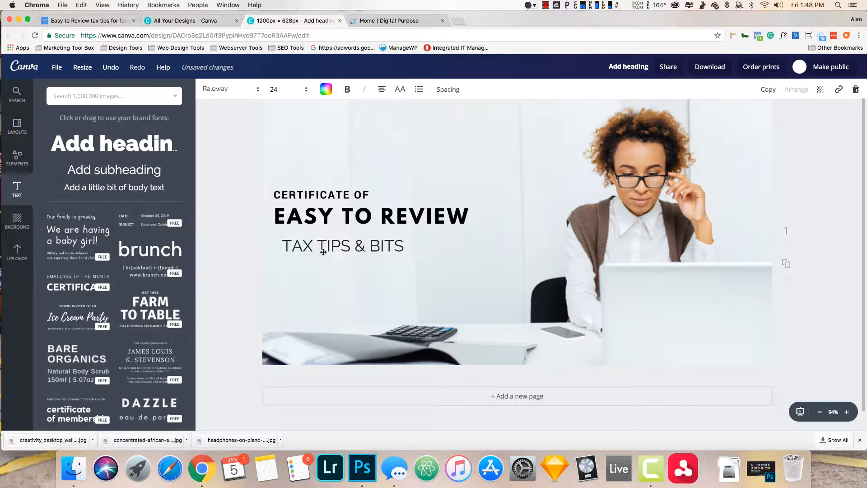
{"action": "left_click_drag", "start_coordinate": [323, 249], "coordinate": [334, 240]}
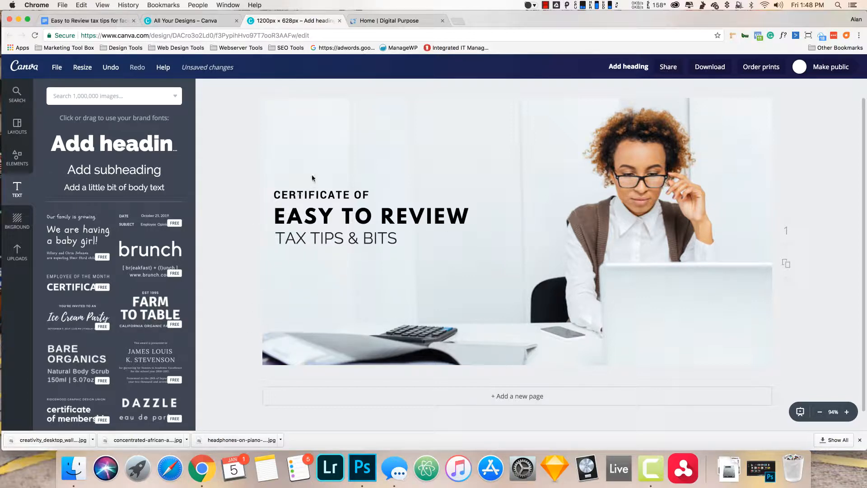
Change the small "CERTIFICATE OF" line above the headline to "A.M. ACCOUNTING & TAXES"
{"action": "left_click", "coordinate": [309, 191]}
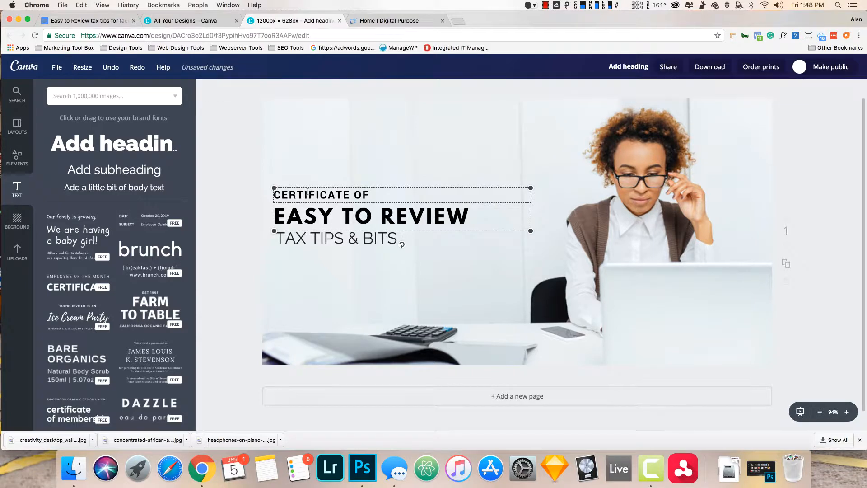
{"action": "double_click", "coordinate": [308, 192]}
{"action": "triple_click", "coordinate": [309, 192]}
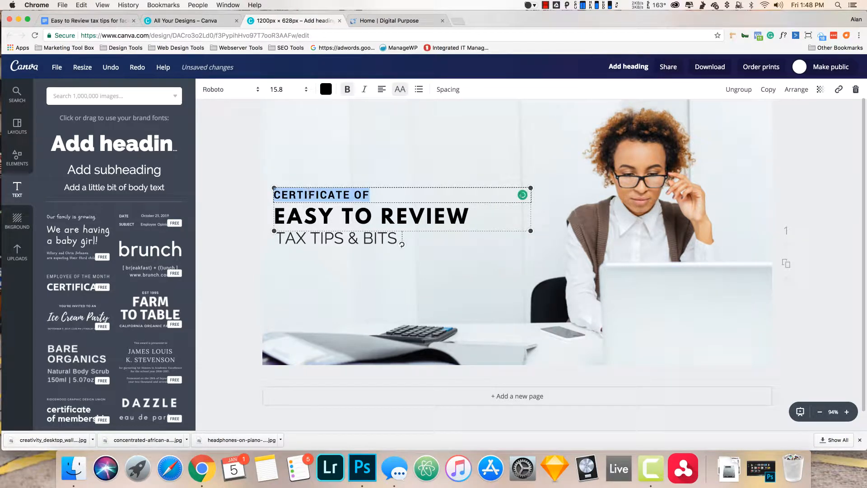
{"action": "type", "text": "A.M."}
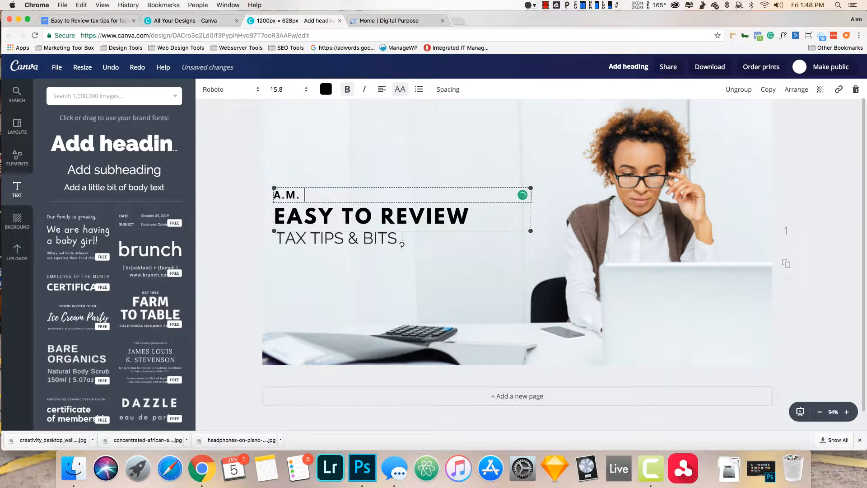
{"action": "type", "text": " ACCOUNTING "}
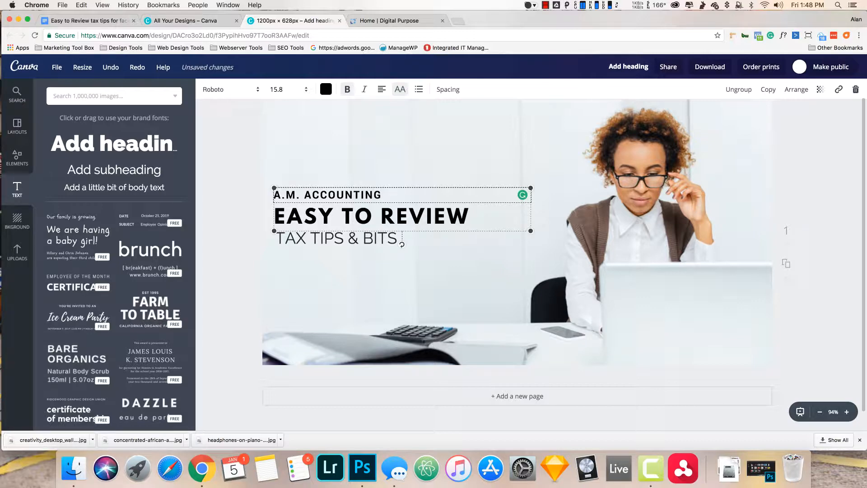
{"action": "type", "text": "& TAXES"}
{"action": "left_click", "coordinate": [240, 210]}
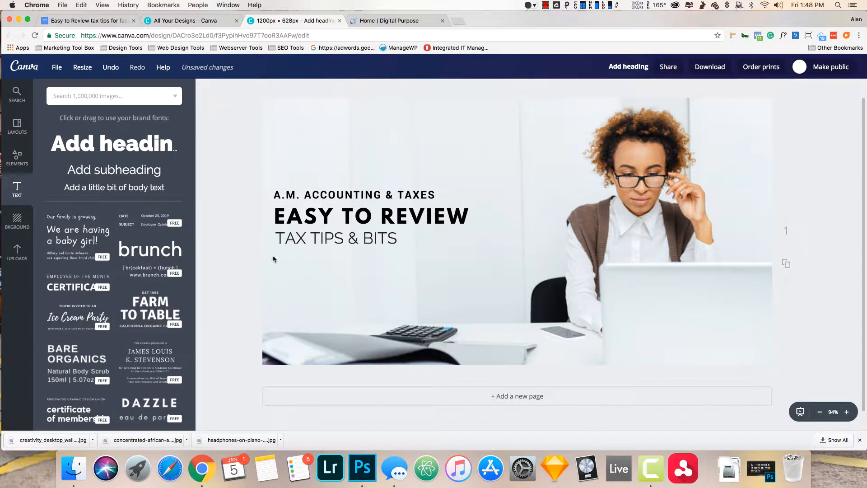
Move the grouped company line and headline slightly down, closer to the "TAX TIPS & BITS" subheading
{"action": "left_click", "coordinate": [329, 237]}
{"action": "left_click_drag", "start_coordinate": [354, 193], "coordinate": [355, 196]}
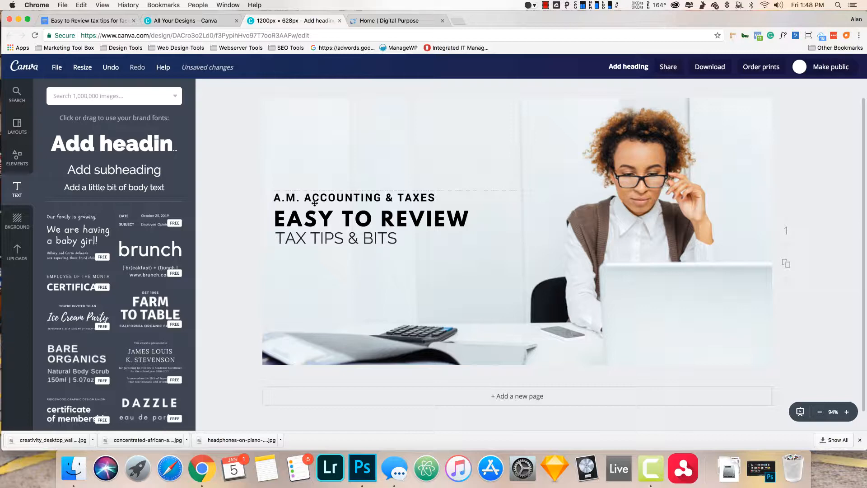
{"action": "left_click", "coordinate": [305, 244]}
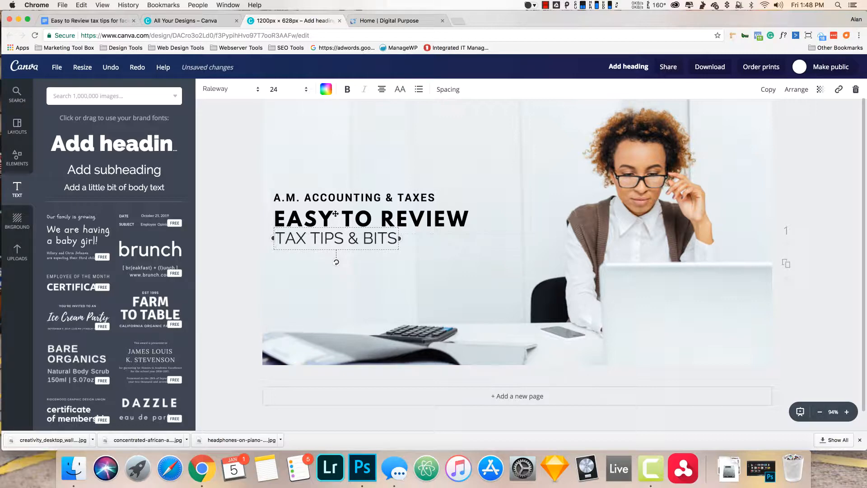
{"action": "left_click", "coordinate": [833, 182]}
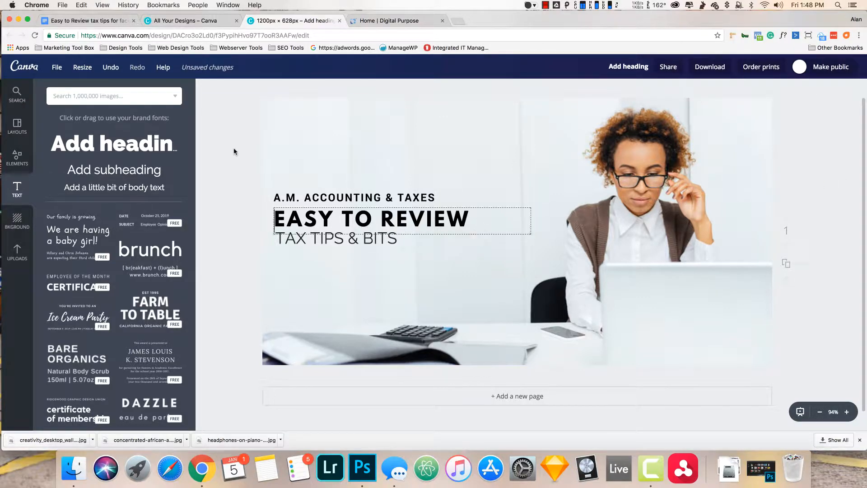
Check the font of the "A.M. ACCOUNTING & TAXES" line and set the "EASY TO REVIEW" headline to Roboto
{"action": "left_click", "coordinate": [315, 197]}
{"action": "left_click", "coordinate": [313, 195]}
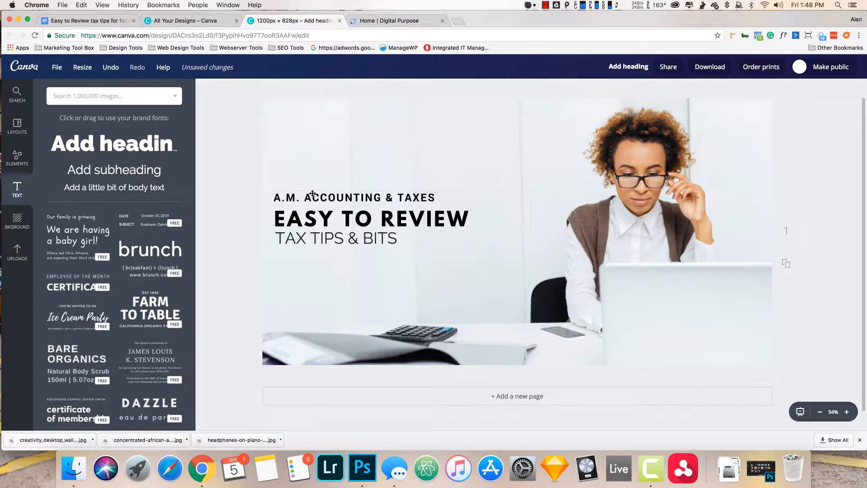
{"action": "key", "text": "ctrl+z"}
{"action": "left_click", "coordinate": [255, 90]}
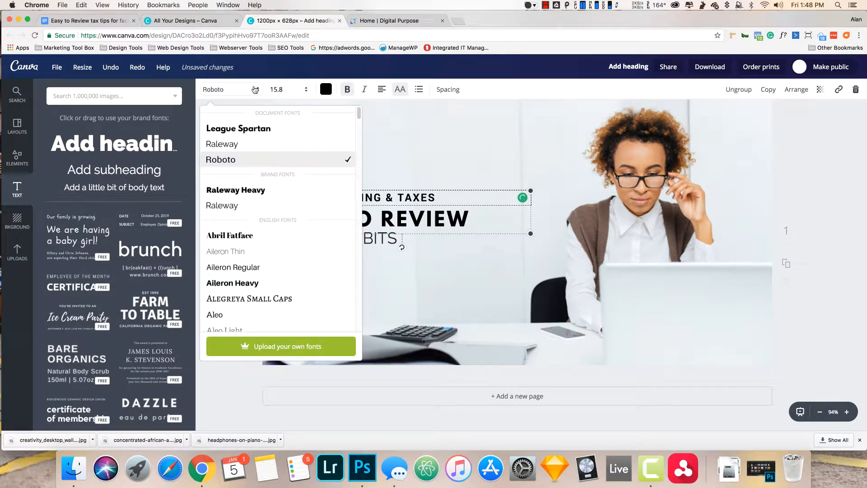
{"action": "left_click", "coordinate": [381, 216]}
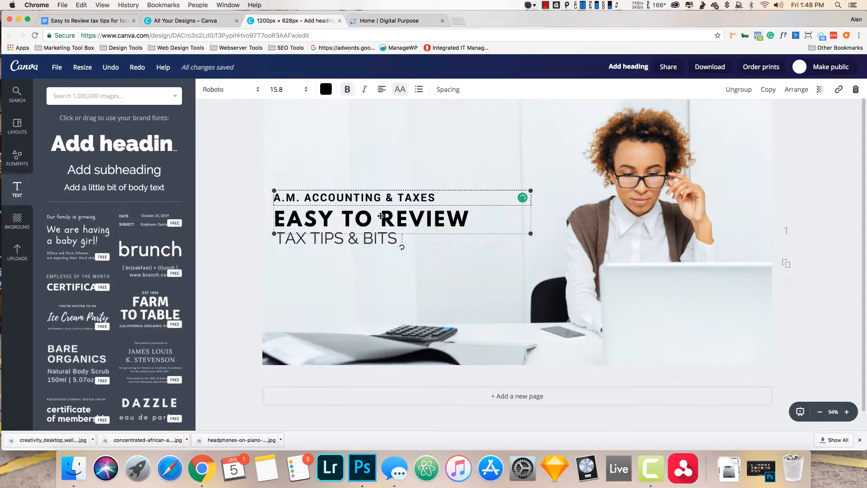
{"action": "left_click", "coordinate": [380, 216]}
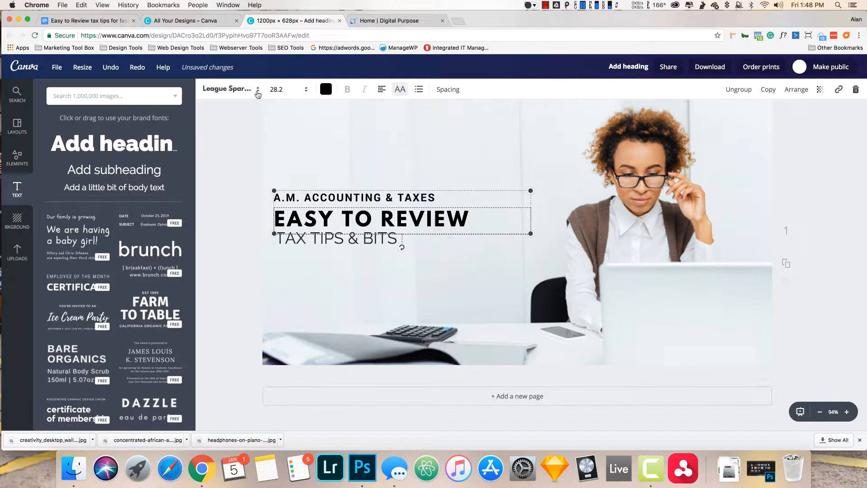
{"action": "left_click", "coordinate": [260, 90]}
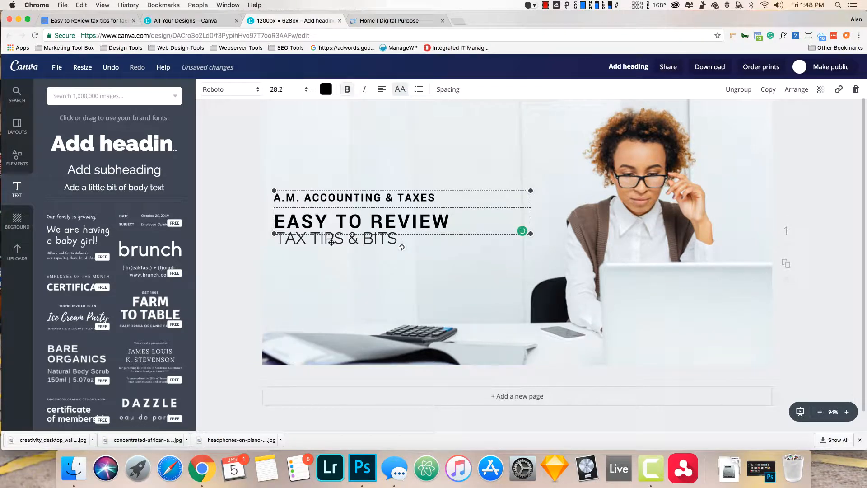
Set the font of the "TAX TIPS & BITS" subheading to Roboto
{"action": "left_click", "coordinate": [331, 243]}
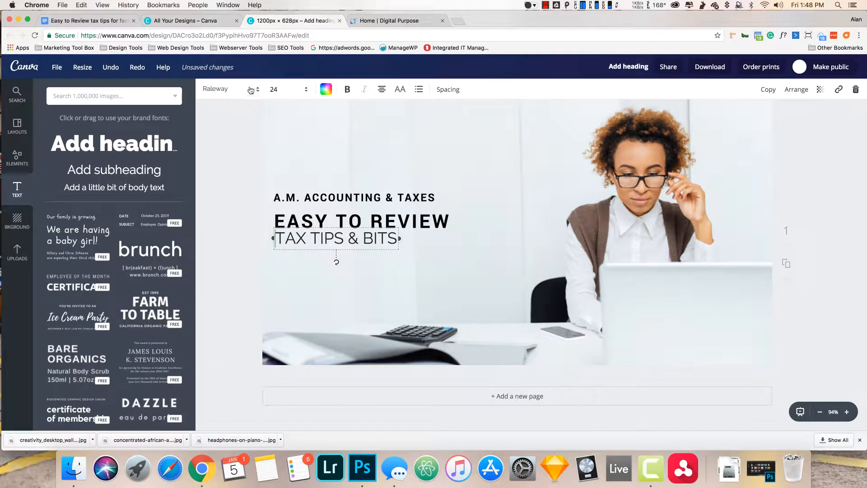
{"action": "left_click", "coordinate": [253, 90]}
{"action": "left_click", "coordinate": [242, 143]}
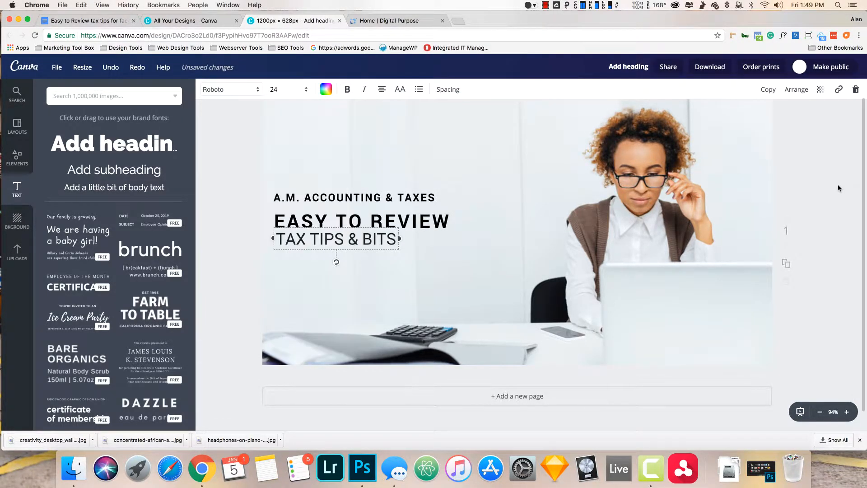
{"action": "left_click", "coordinate": [232, 306]}
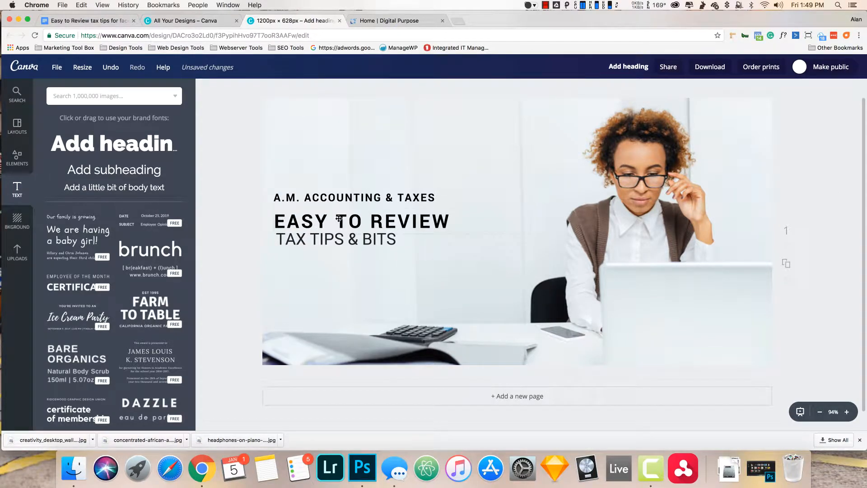
Move the company line and headline group slightly up to open a gap above "TAX TIPS & BITS", keeping the group selected
{"action": "left_click_drag", "start_coordinate": [339, 218], "coordinate": [337, 240]}
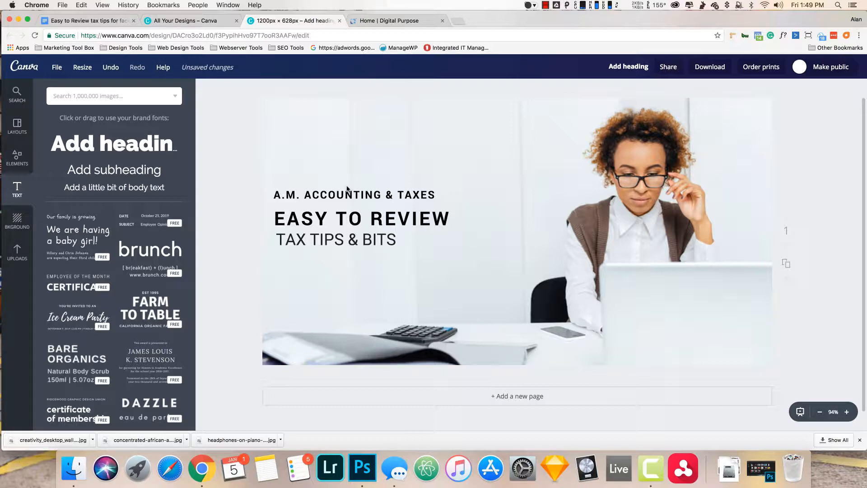
{"action": "left_click", "coordinate": [356, 226]}
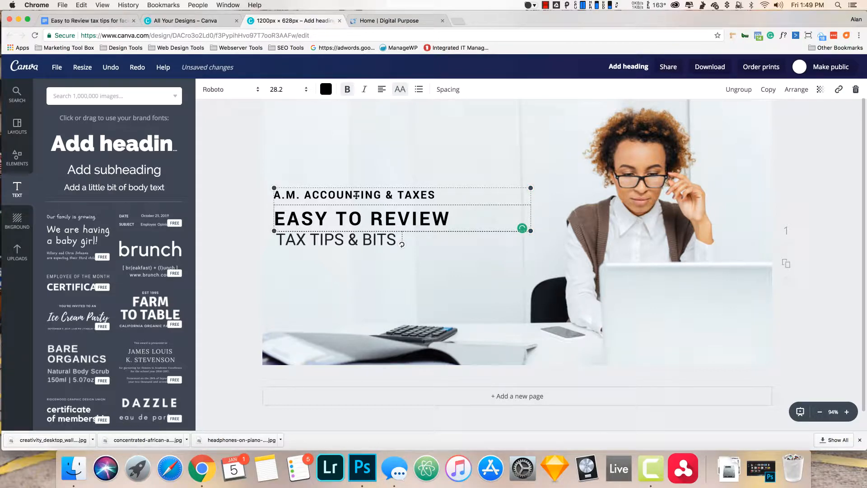
Scale the grouped company line and headline up until the headline is size 34, and shift the "TAX TIPS & BITS" subheading slightly down
{"action": "left_click", "coordinate": [228, 208]}
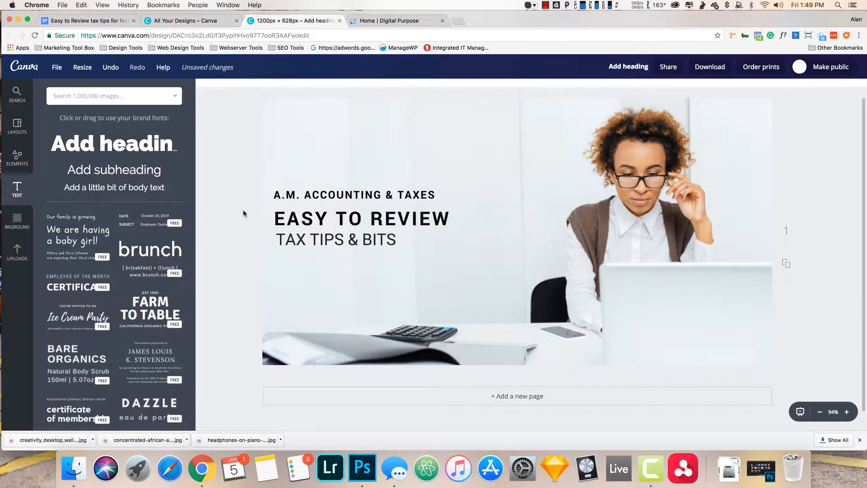
{"action": "left_click", "coordinate": [318, 215]}
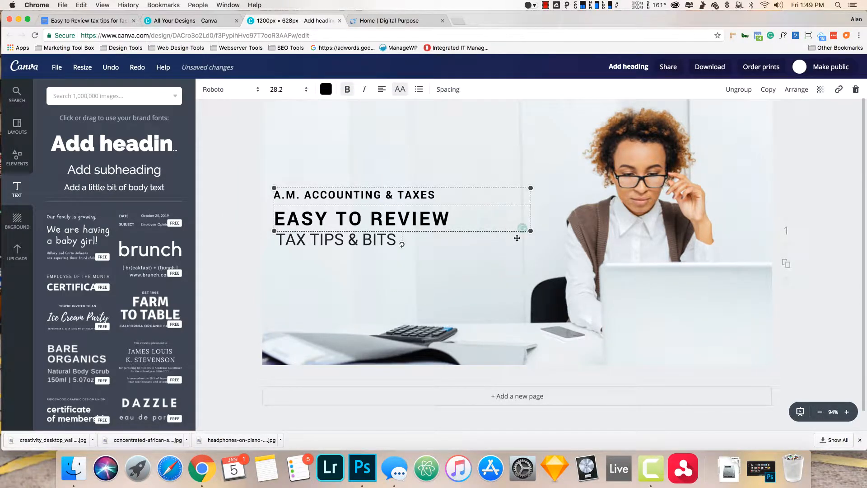
{"action": "left_click_drag", "start_coordinate": [530, 231], "coordinate": [578, 277]}
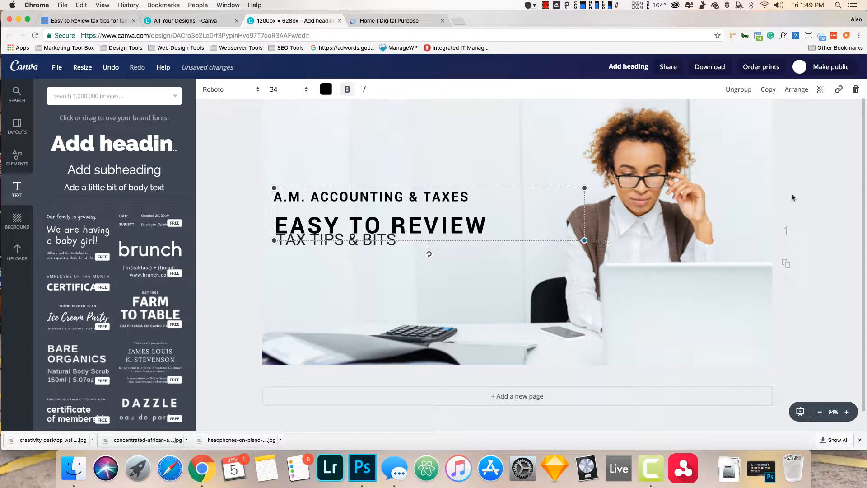
{"action": "left_click", "coordinate": [710, 199]}
{"action": "left_click_drag", "start_coordinate": [311, 247], "coordinate": [310, 253]}
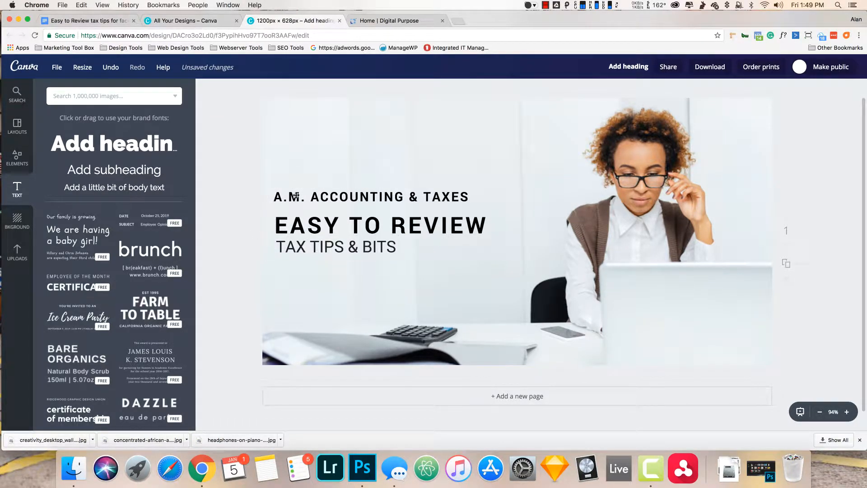
Ungroup the company line and headline, narrow the "EASY TO REVIEW" text box to fit its text, and nudge it slightly up
{"action": "left_click", "coordinate": [299, 201]}
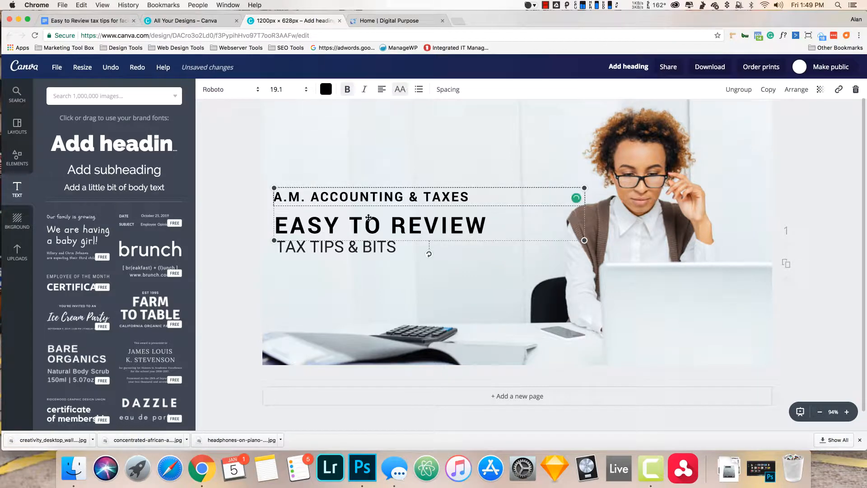
{"action": "left_click", "coordinate": [746, 94]}
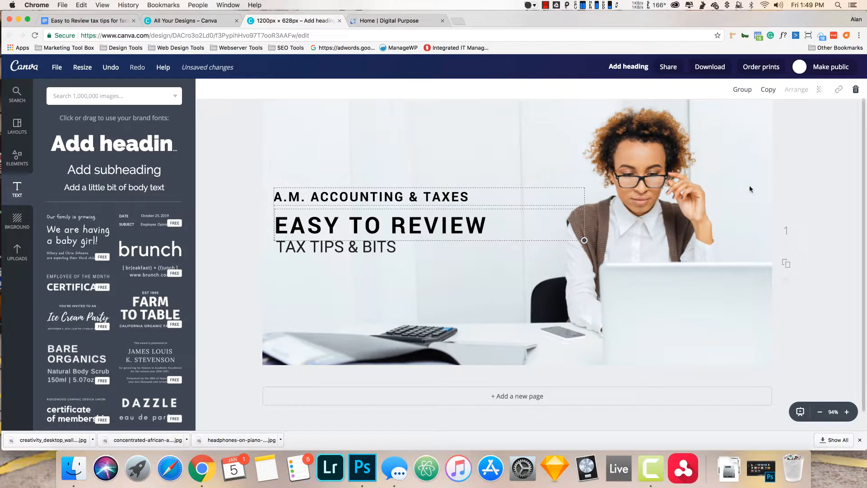
{"action": "left_click", "coordinate": [413, 233]}
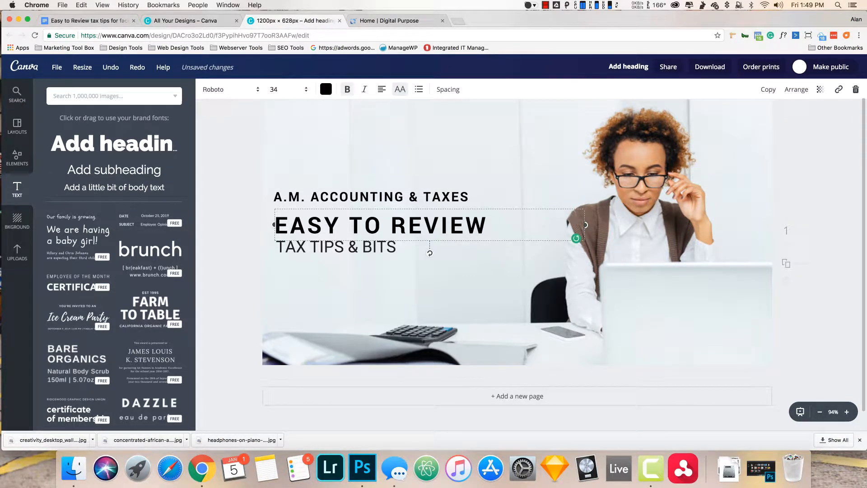
{"action": "left_click_drag", "start_coordinate": [587, 224], "coordinate": [495, 224]}
{"action": "left_click_drag", "start_coordinate": [336, 224], "coordinate": [336, 222]}
Narrow the text box of the "A.M. ACCOUNTING & TAXES" line to fit its text and set its font size to 16
{"action": "left_click", "coordinate": [425, 194]}
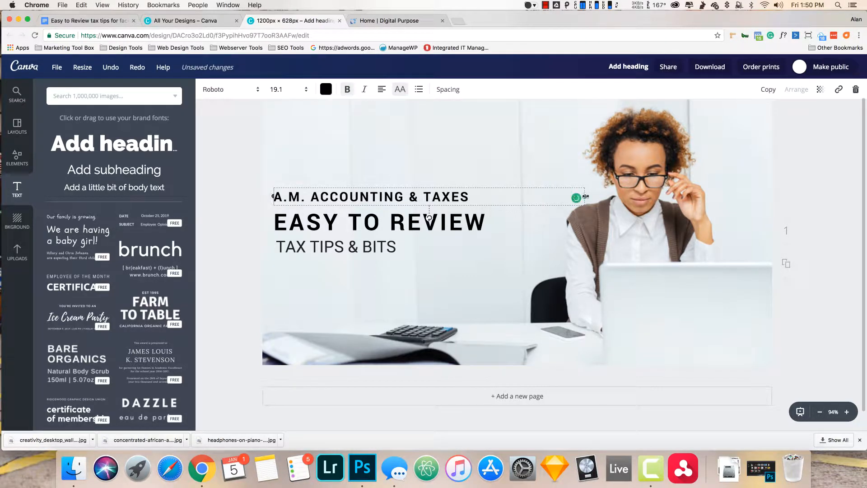
{"action": "left_click_drag", "start_coordinate": [508, 195], "coordinate": [478, 196]}
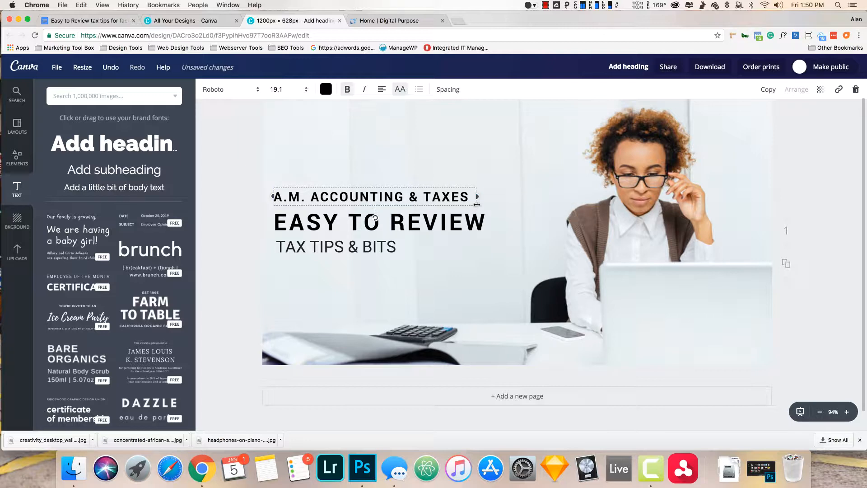
{"action": "left_click", "coordinate": [475, 199]}
{"action": "left_click", "coordinate": [475, 199]}
{"action": "left_click", "coordinate": [301, 91]}
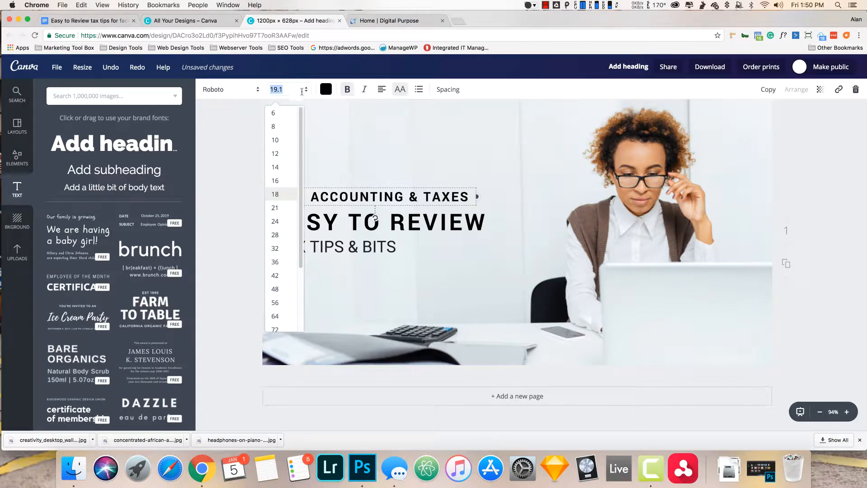
{"action": "left_click", "coordinate": [276, 180]}
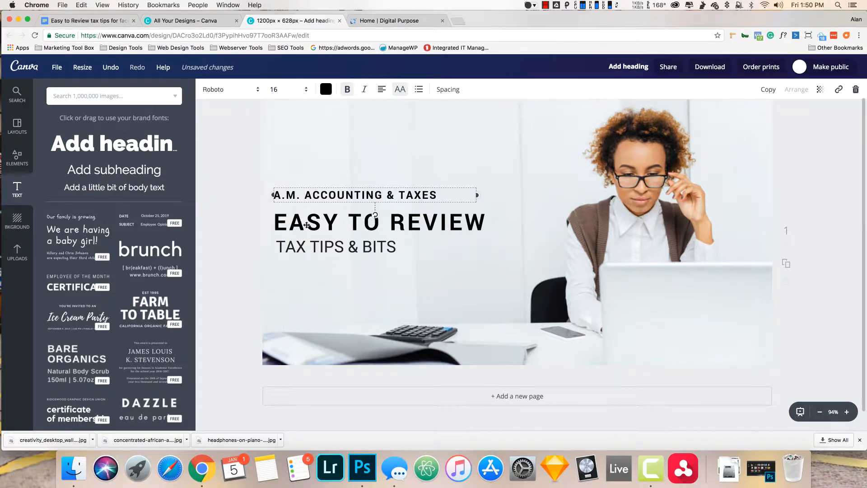
Move the headline and subheading slightly up beneath the company line, and set the headline's letter spacing to 30
{"action": "mouse_move", "coordinate": [305, 221]}
{"action": "left_mouse_down"}
{"action": "mouse_move", "coordinate": [305, 214]}
{"action": "mouse_move", "coordinate": [304, 237]}
{"action": "left_mouse_up"}
{"action": "left_click", "coordinate": [360, 221]}
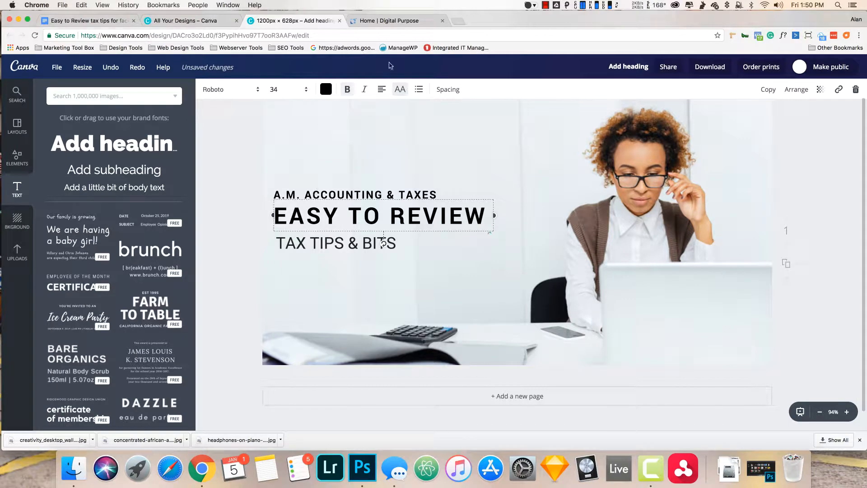
{"action": "left_click", "coordinate": [447, 91]}
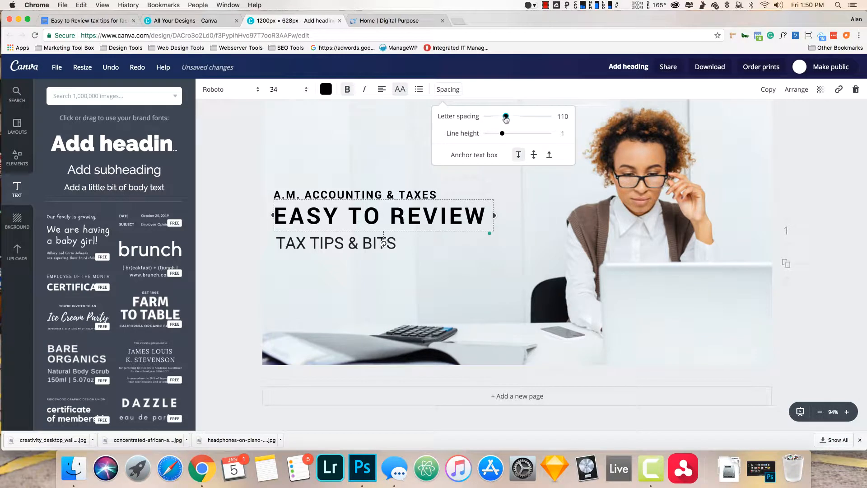
{"action": "mouse_move", "coordinate": [506, 118]}
{"action": "left_mouse_down"}
{"action": "mouse_move", "coordinate": [486, 119]}
{"action": "mouse_move", "coordinate": [509, 121]}
{"action": "mouse_move", "coordinate": [501, 123]}
{"action": "left_mouse_up"}
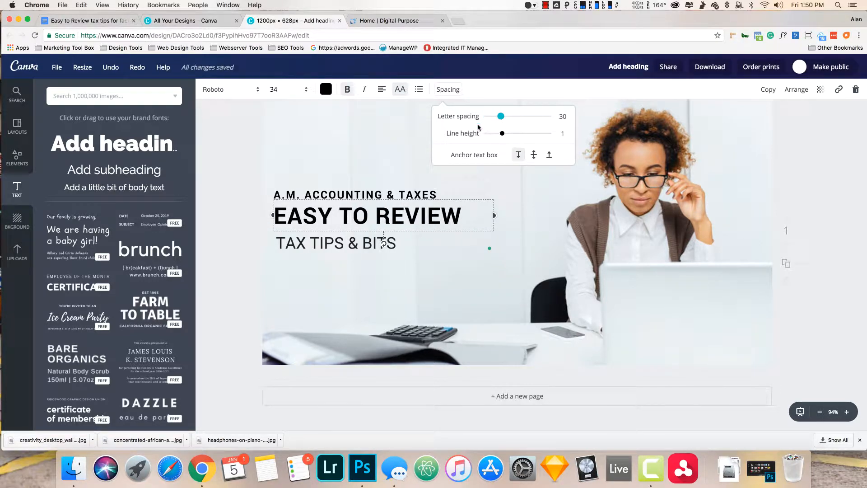
{"action": "left_click", "coordinate": [243, 151]}
{"action": "key", "text": "super+i"}
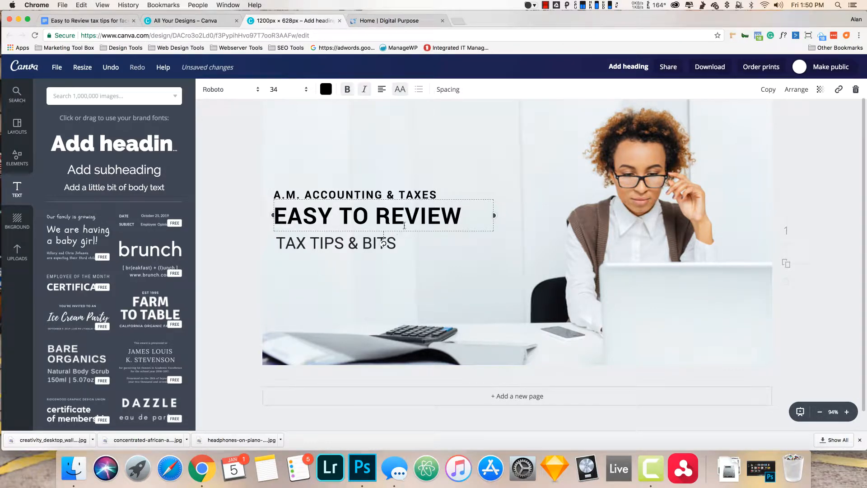
{"action": "key", "text": "super+z"}
{"action": "key", "text": "super+shift+z"}
{"action": "key", "text": "super+z"}
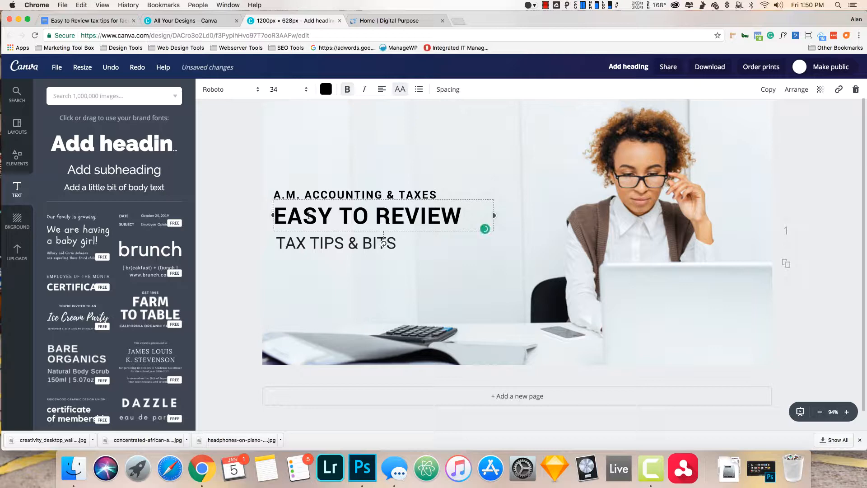
Set the "EASY TO REVIEW" headline's font size to 42 and widen its text box so it fits on one line
{"action": "left_click", "coordinate": [305, 90]}
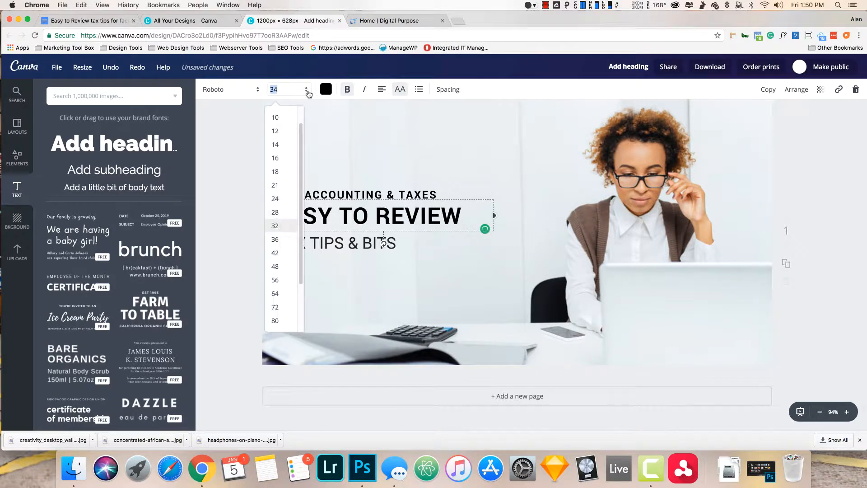
{"action": "left_click", "coordinate": [275, 252]}
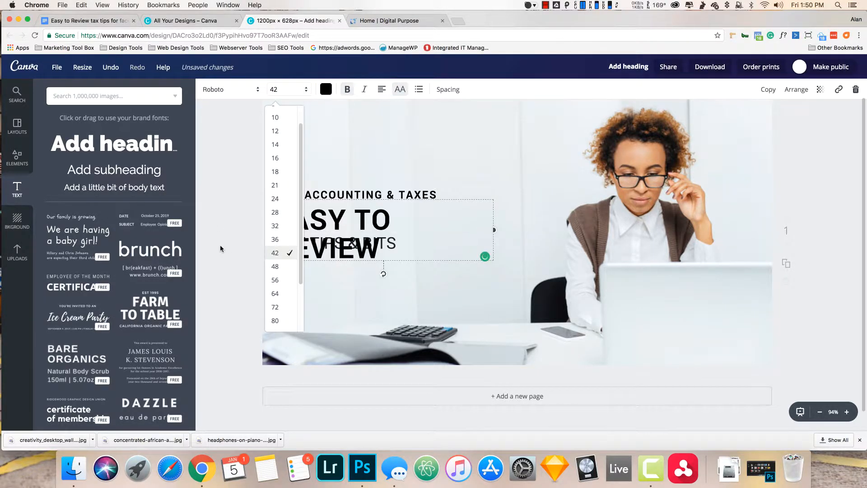
{"action": "left_click_drag", "start_coordinate": [494, 230], "coordinate": [521, 228]}
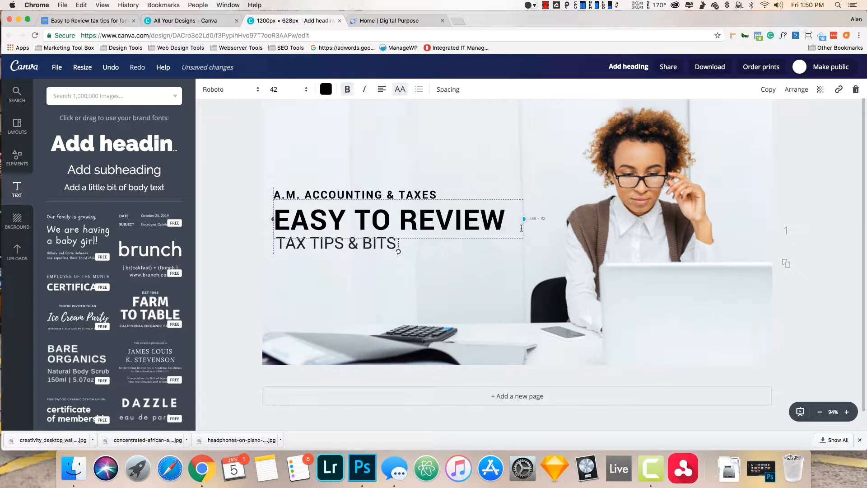
{"action": "left_click", "coordinate": [441, 287]}
Set the "TAX TIPS & BITS" subheading's font size to 28 and widen its text box so it fits on one line
{"action": "left_click", "coordinate": [296, 242]}
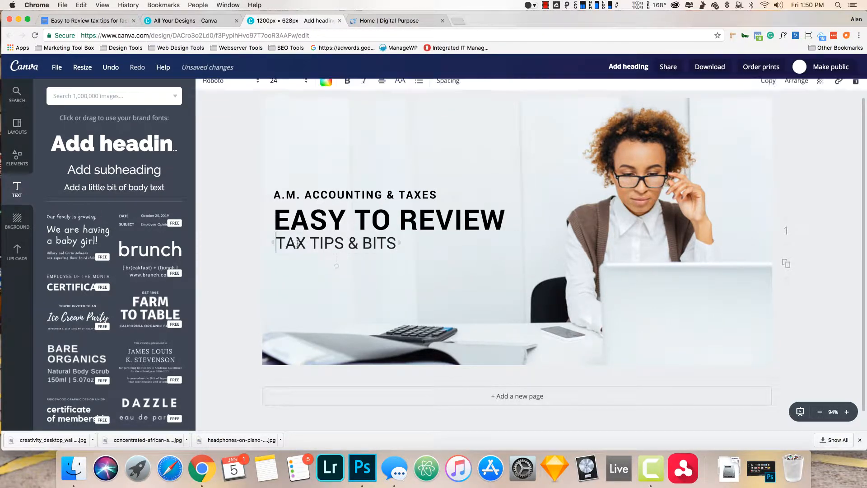
{"action": "left_click", "coordinate": [303, 93]}
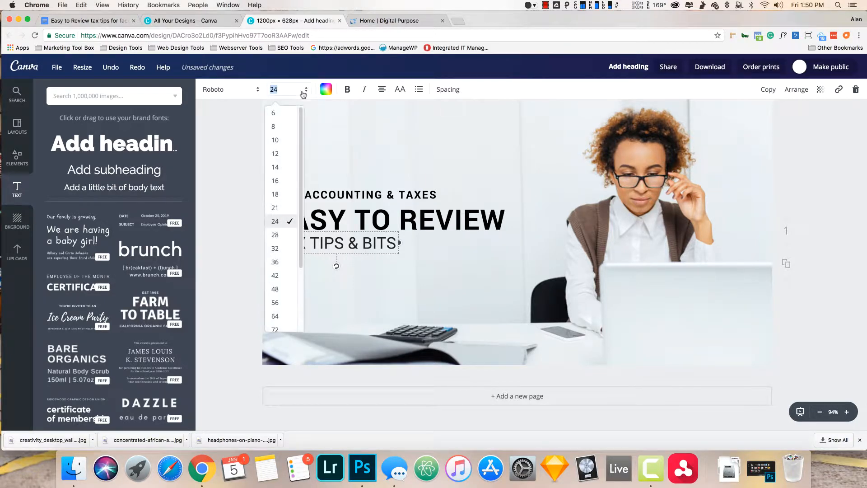
{"action": "left_click", "coordinate": [276, 235]}
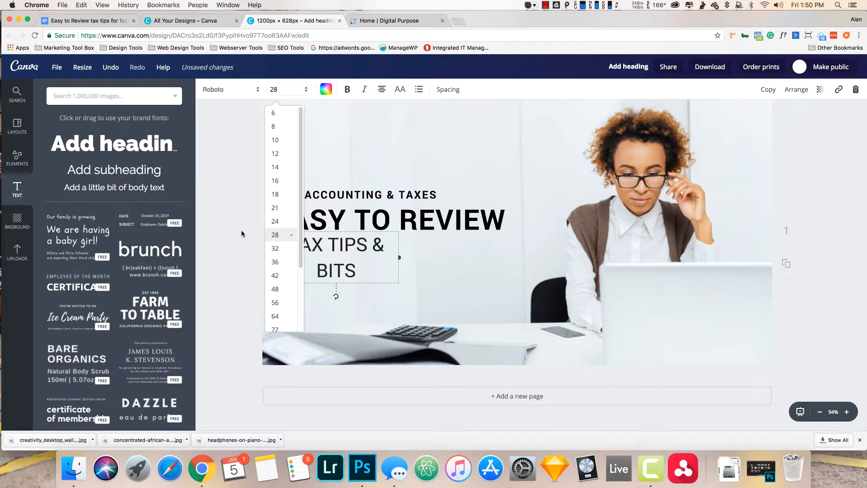
{"action": "left_click_drag", "start_coordinate": [399, 258], "coordinate": [433, 257]}
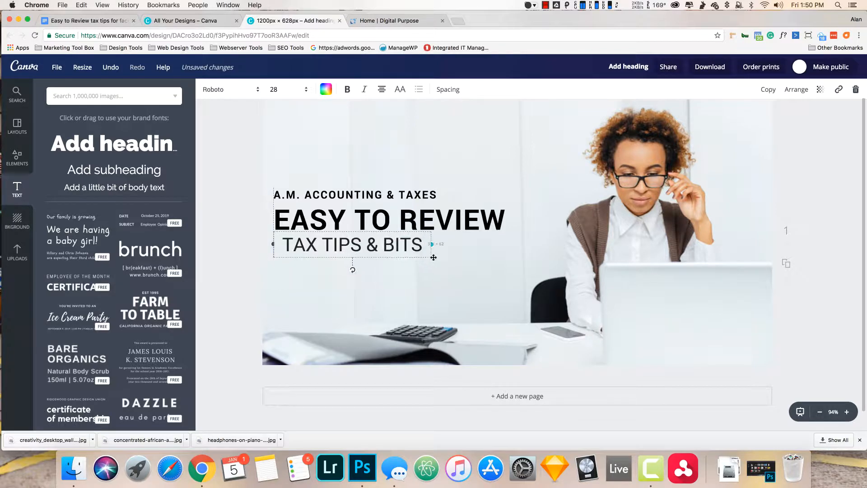
Align the subheading's text with the headline's left edge and move the company line slightly down toward the headline
{"action": "left_click", "coordinate": [244, 292]}
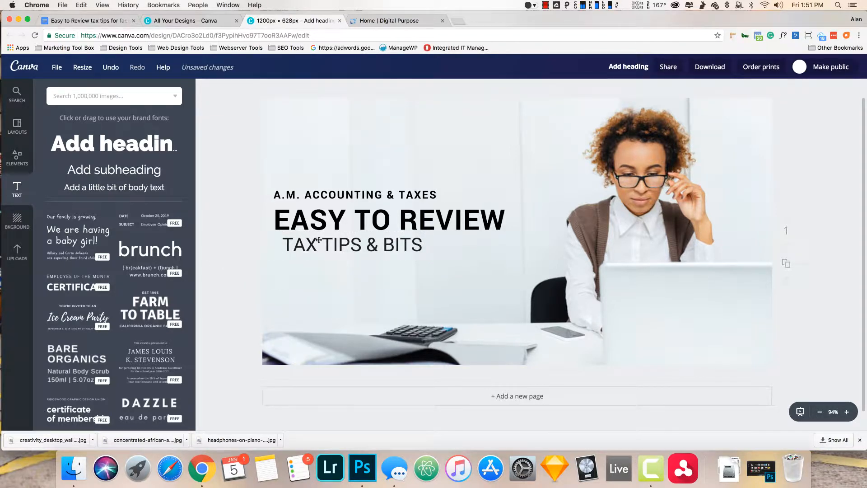
{"action": "left_click_drag", "start_coordinate": [316, 244], "coordinate": [313, 244]}
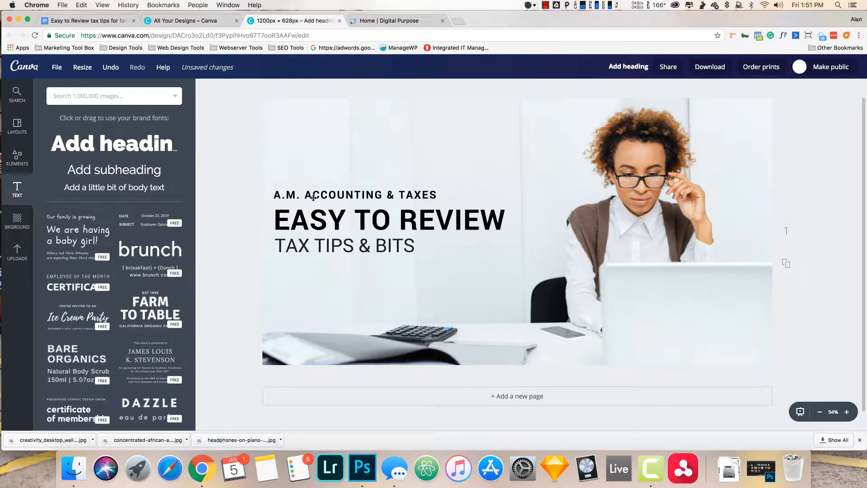
{"action": "left_click_drag", "start_coordinate": [313, 198], "coordinate": [314, 200]}
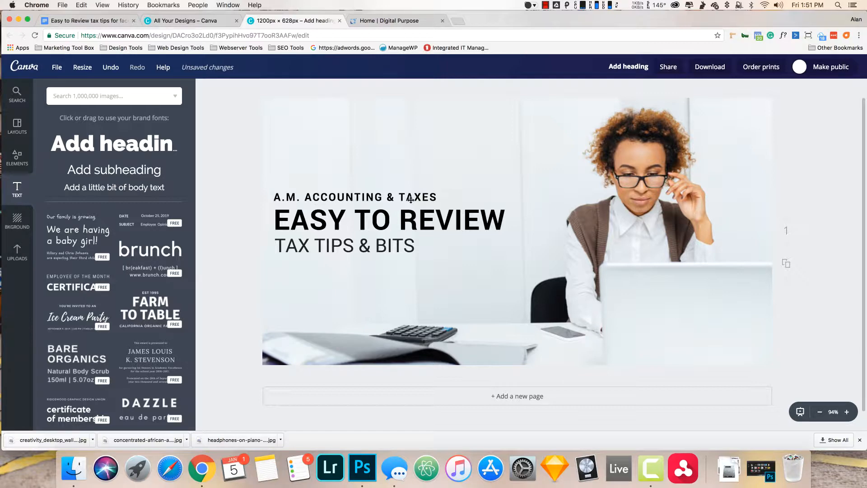
With the headline selected, sample the calculator's blue from the photo using the screen colour picker and copy its RGBA value
{"action": "left_click", "coordinate": [477, 215]}
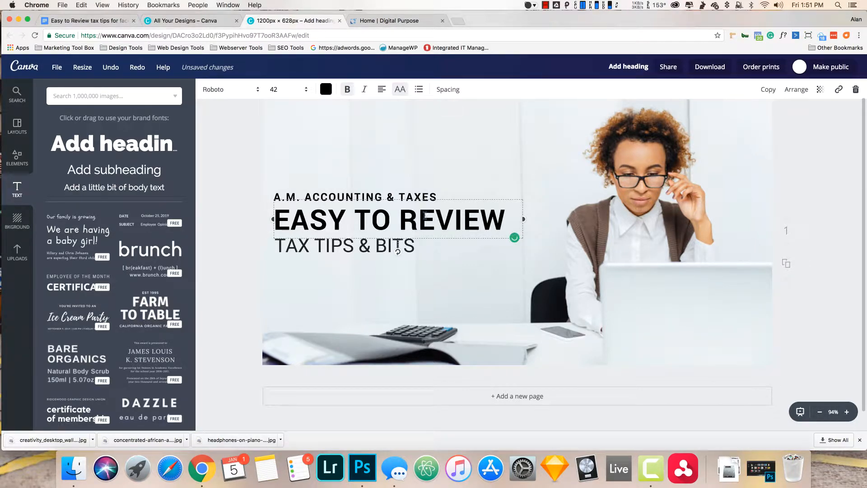
{"action": "left_click", "coordinate": [532, 6]}
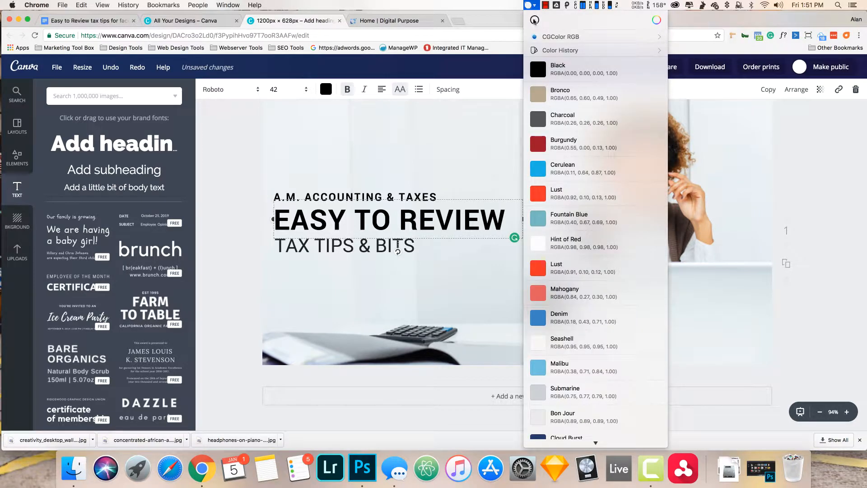
{"action": "left_click", "coordinate": [655, 21]}
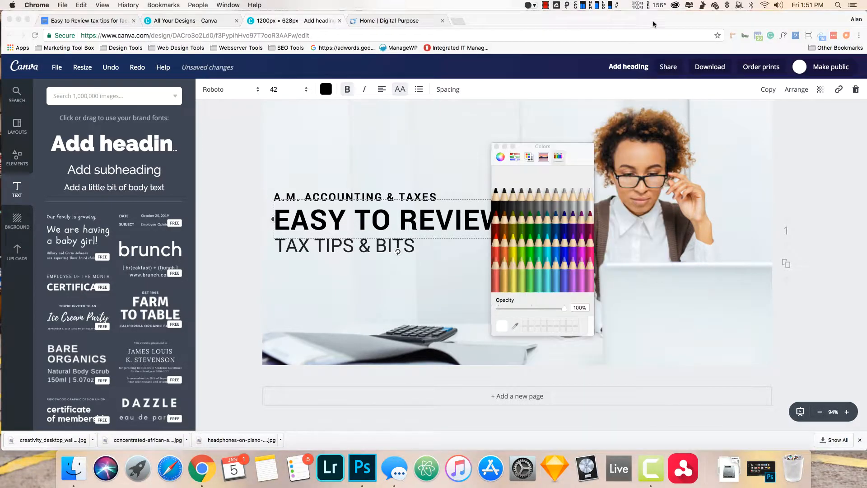
{"action": "left_click", "coordinate": [529, 6]}
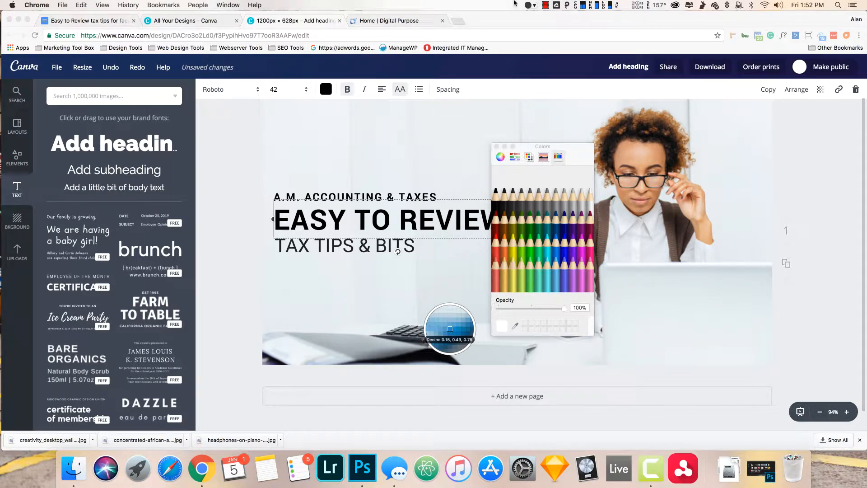
{"action": "left_click", "coordinate": [533, 7]}
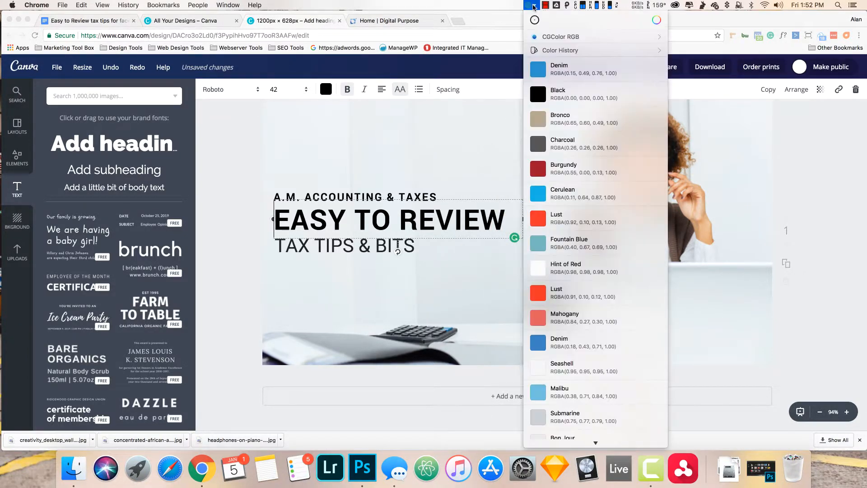
{"action": "left_click", "coordinate": [581, 67]}
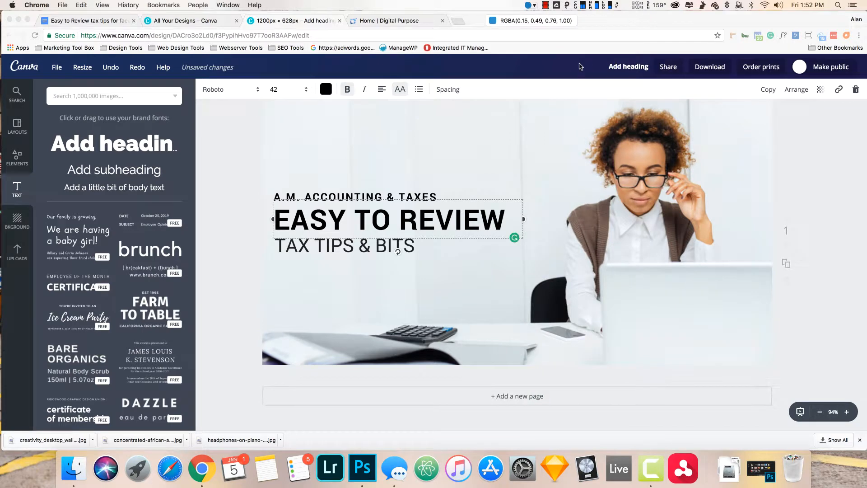
Open the details of the sampled Denim colour, copy its hex code #277EC1, and return to the design
{"action": "left_click", "coordinate": [535, 6]}
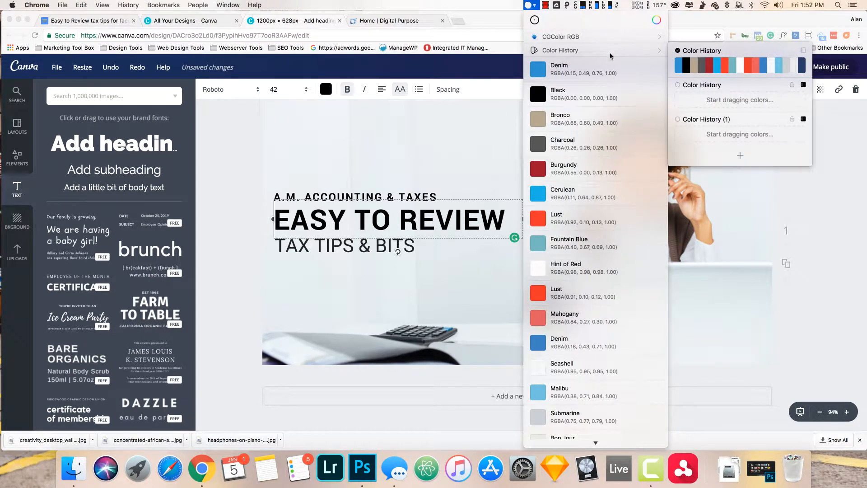
{"action": "left_click", "coordinate": [658, 66]}
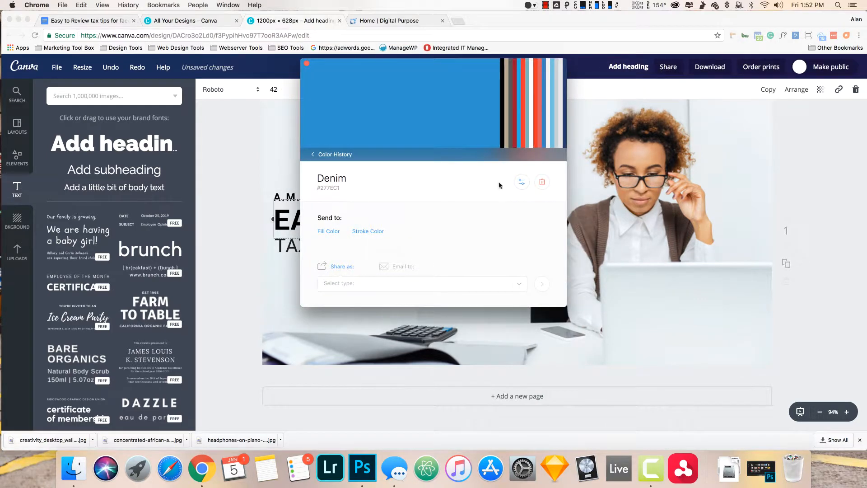
{"action": "triple_click", "coordinate": [328, 188]}
{"action": "key", "text": "cmd+c"}
{"action": "left_click", "coordinate": [245, 183]}
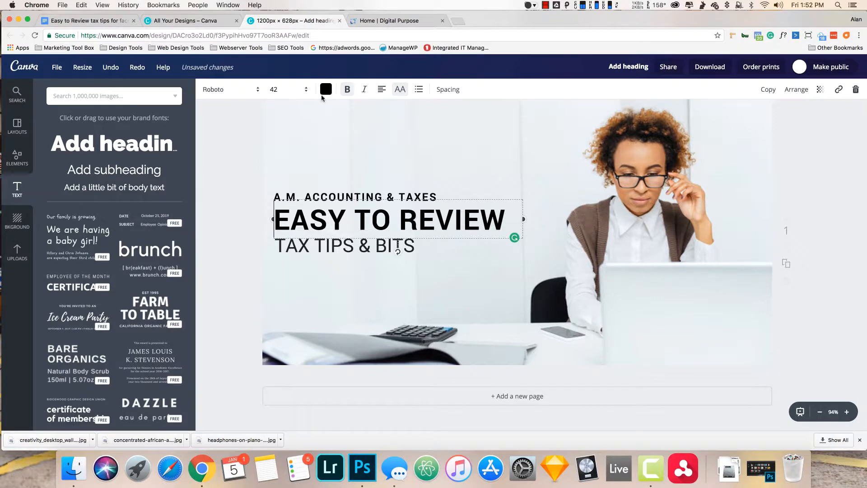
Set the headline's text colour to the copied blue hex code #277EC1
{"action": "left_click", "coordinate": [326, 91]}
{"action": "left_click", "coordinate": [331, 130]}
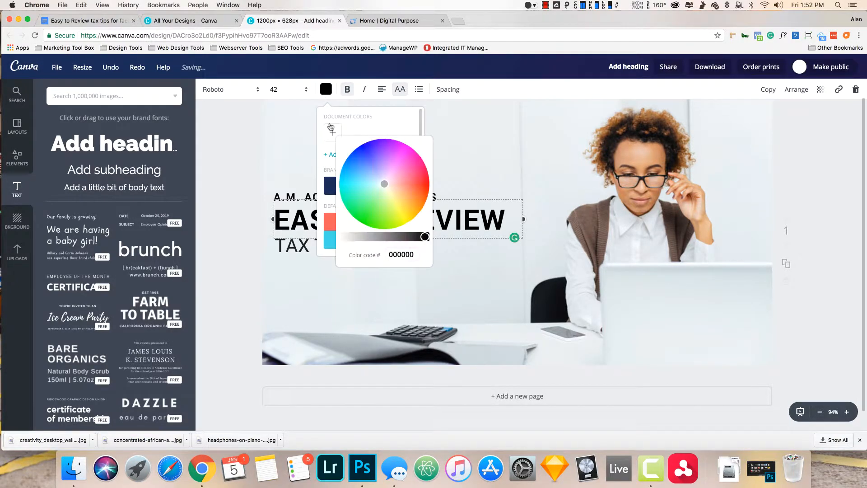
{"action": "left_click", "coordinate": [405, 254]}
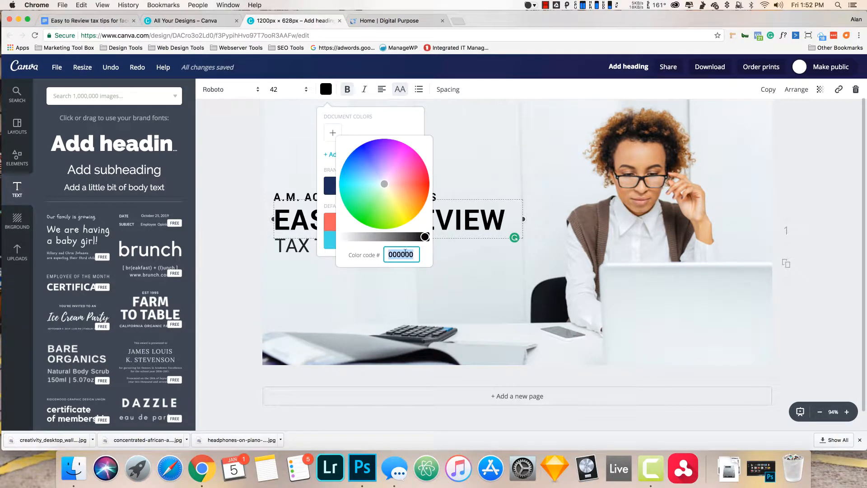
{"action": "key", "text": "cmd+v"}
{"action": "key", "text": "Return"}
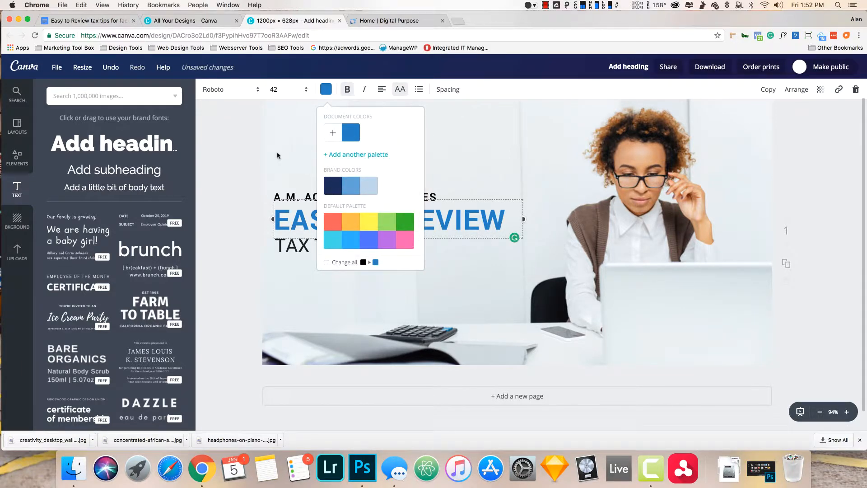
{"action": "left_click", "coordinate": [236, 251]}
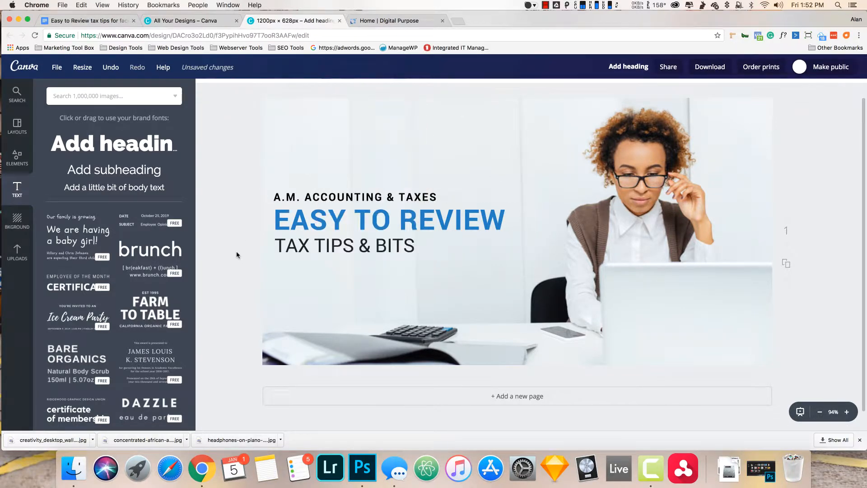
Recolour the "TAX TIPS & BITS" subheading with the same blue from the document colours
{"action": "left_click", "coordinate": [298, 249]}
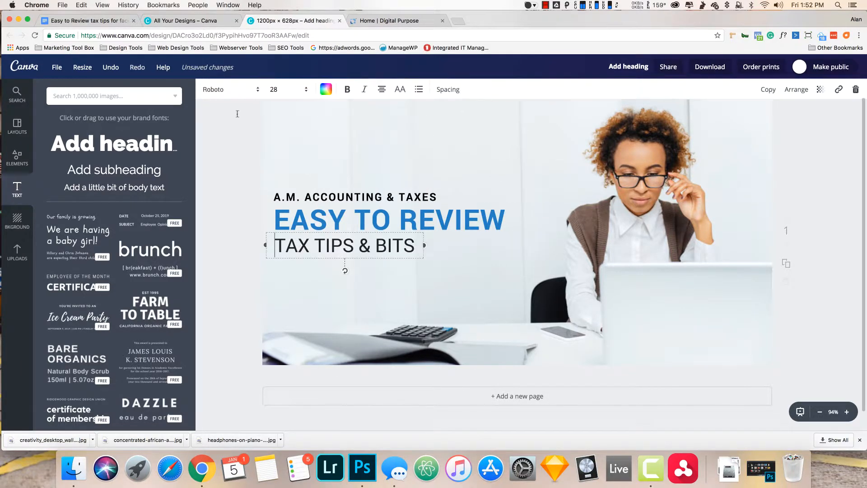
{"action": "left_click", "coordinate": [327, 90]}
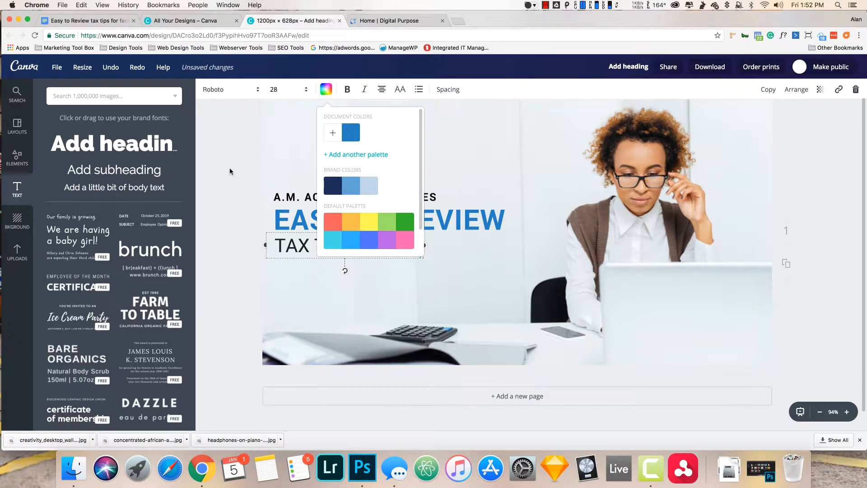
{"action": "left_click", "coordinate": [341, 207]}
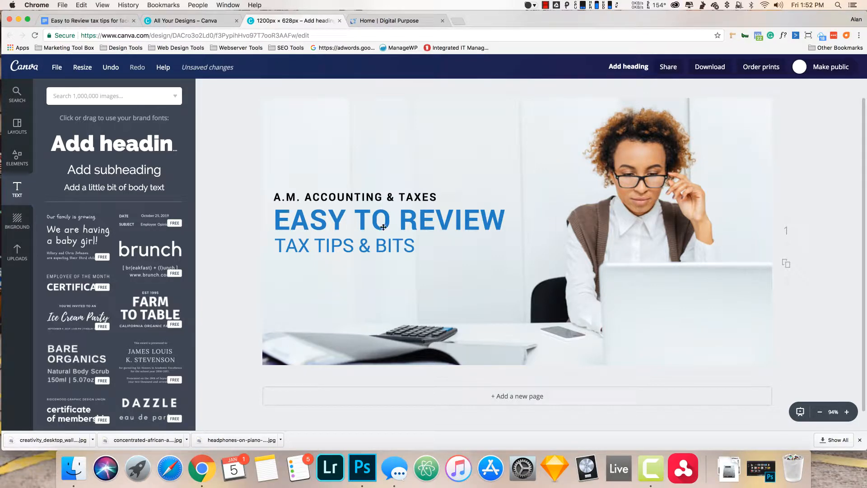
Sample a dark brown from the woman's hair in the photo with the screen colour picker
{"action": "left_click", "coordinate": [534, 6]}
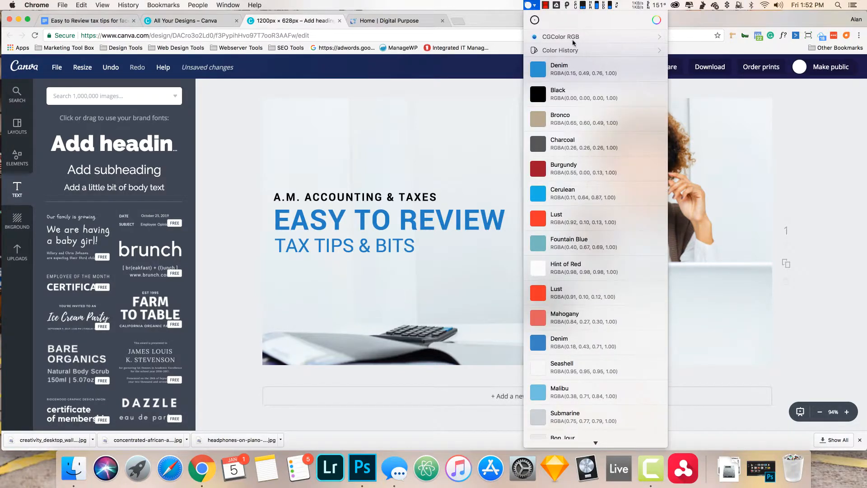
{"action": "left_click", "coordinate": [535, 20]}
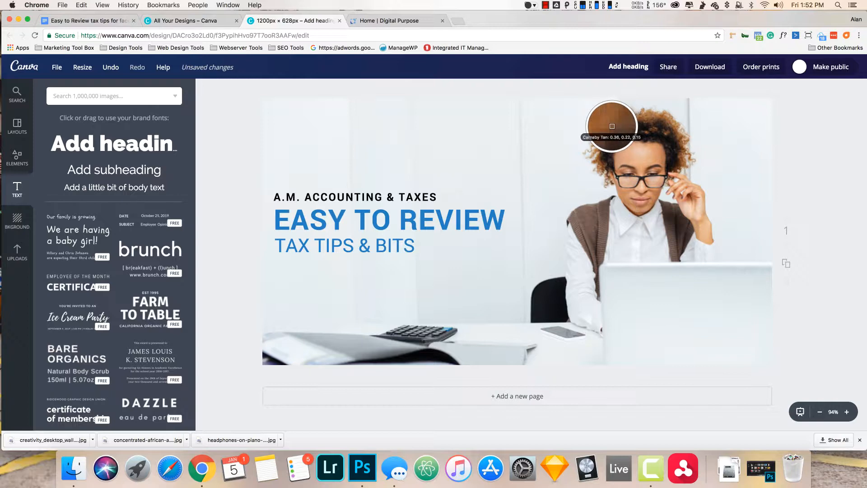
{"action": "left_click", "coordinate": [613, 128]}
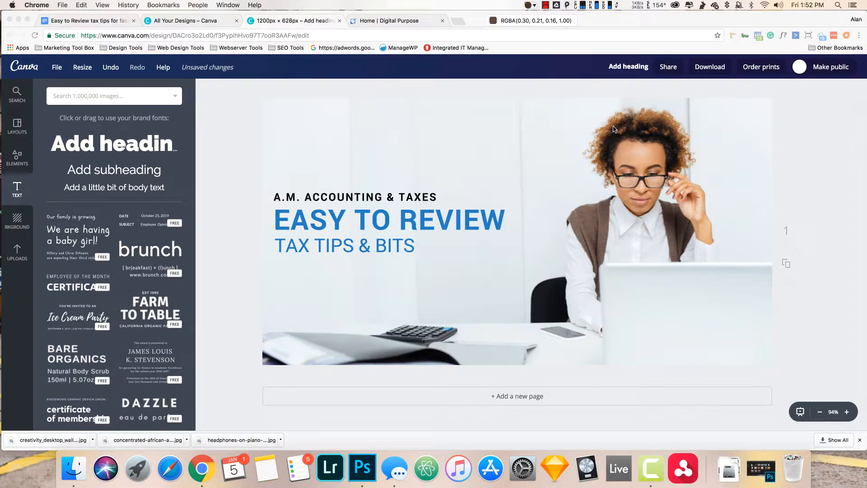
Open the details of the sampled Saddle colour, copy its hex code, and return to the design
{"action": "left_click", "coordinate": [536, 7]}
{"action": "mouse_move", "coordinate": [616, 51]}
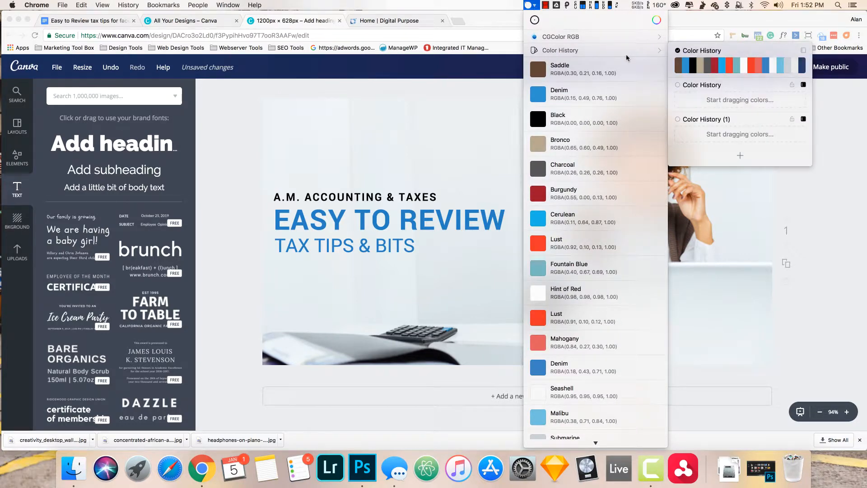
{"action": "left_click", "coordinate": [658, 66]}
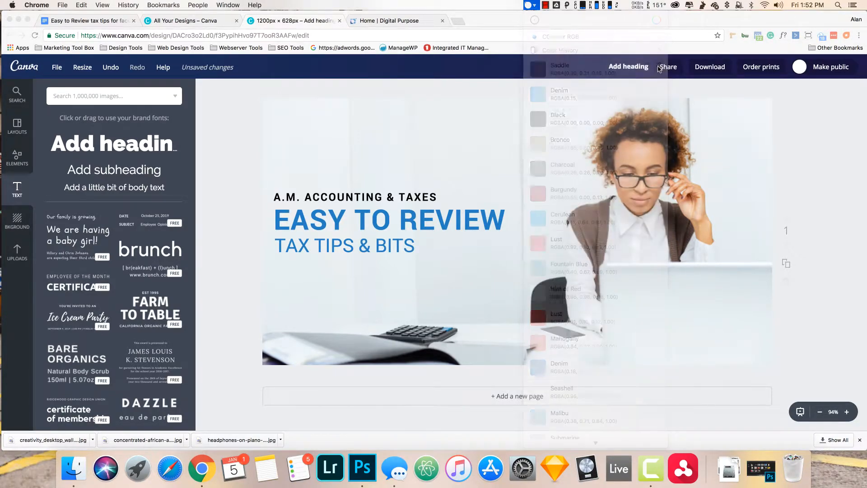
{"action": "double_click", "coordinate": [338, 188]}
{"action": "key", "text": "super+c"}
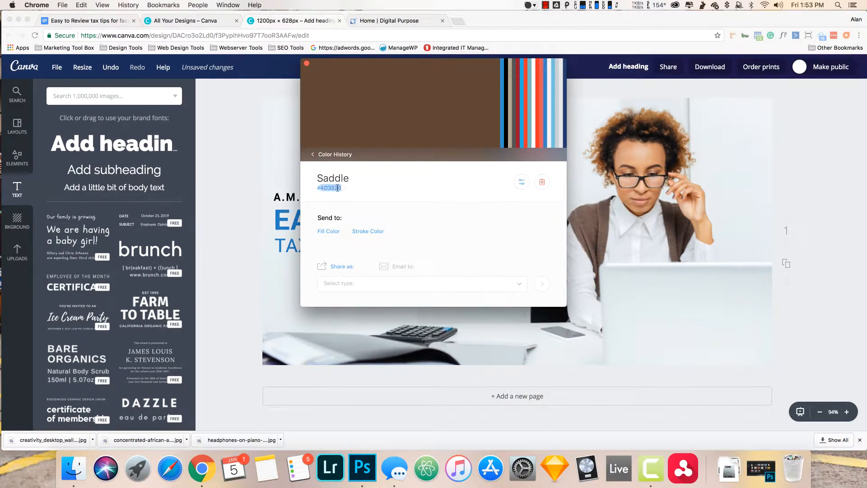
{"action": "left_click", "coordinate": [269, 180]}
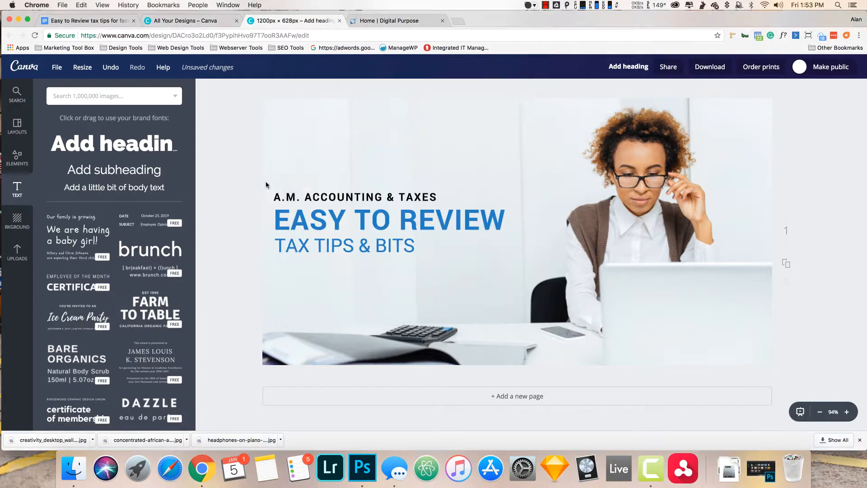
Set the "A.M. ACCOUNTING & TAXES" line's text colour to the copied Saddle brown hex code
{"action": "left_click", "coordinate": [287, 197]}
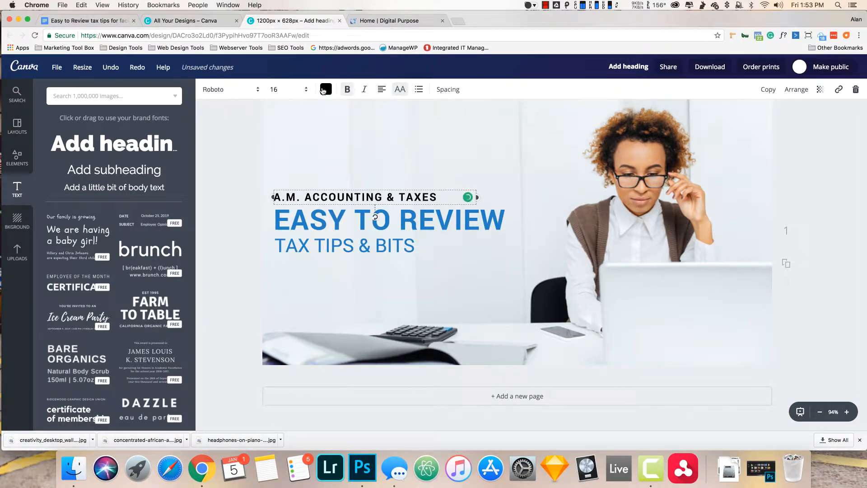
{"action": "left_click", "coordinate": [324, 90]}
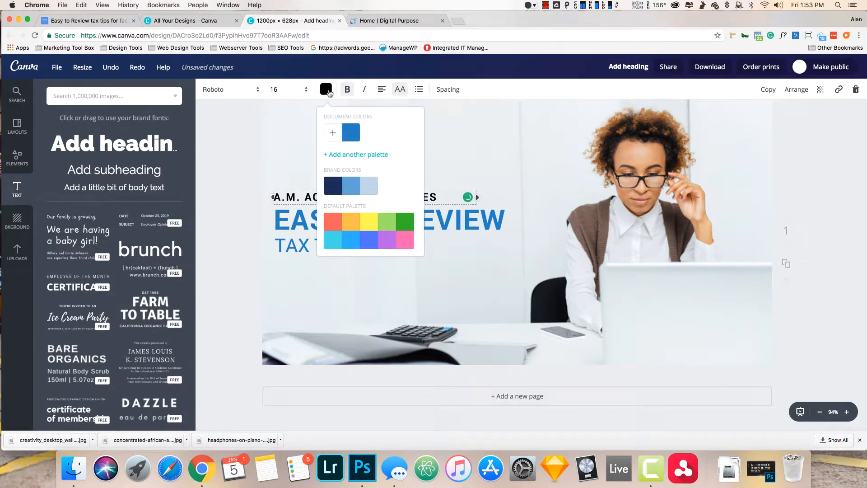
{"action": "left_click", "coordinate": [332, 134]}
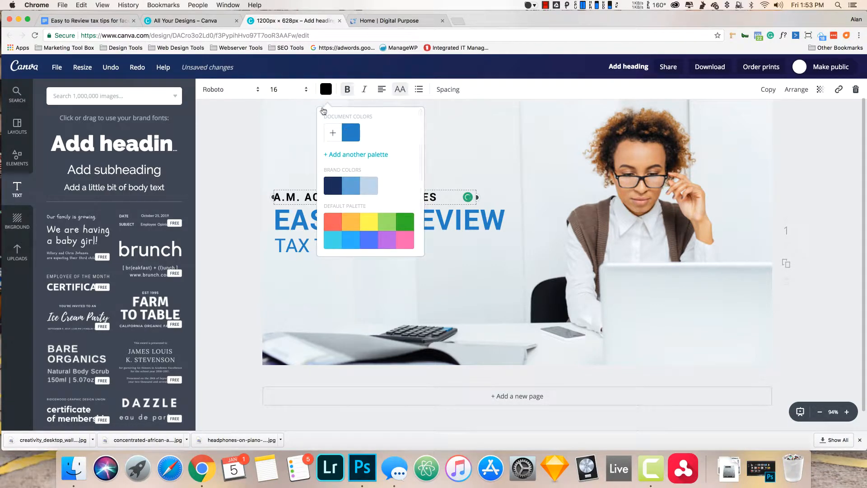
{"action": "left_click", "coordinate": [332, 135]}
{"action": "double_click", "coordinate": [389, 255]}
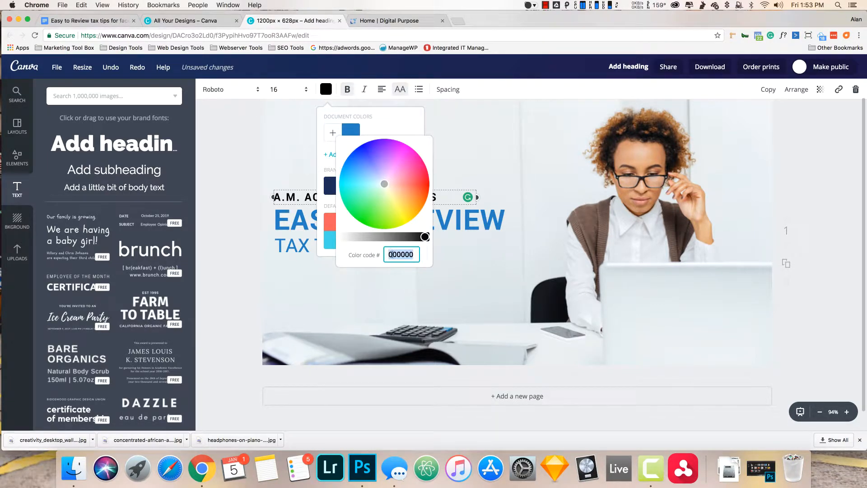
{"action": "key", "text": "super+v"}
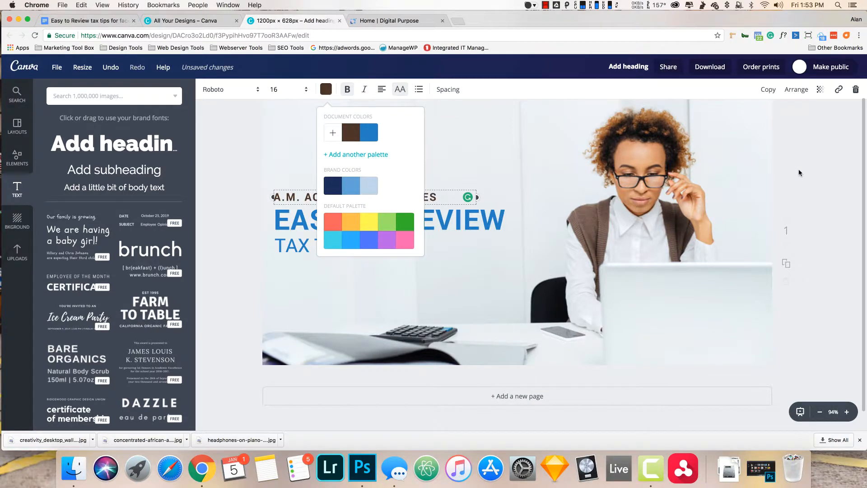
{"action": "left_click", "coordinate": [799, 174]}
{"action": "left_click", "coordinate": [801, 192]}
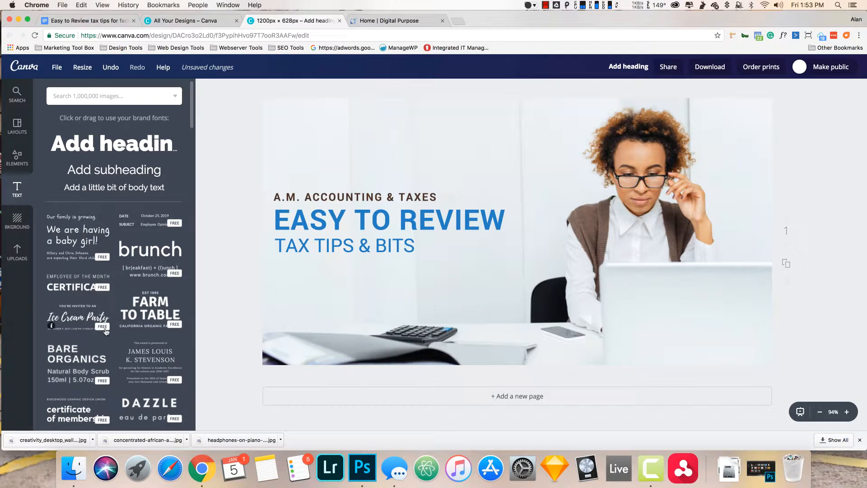
Try the Edge filter on the background photo and replace it with the Festive filter
{"action": "left_click", "coordinate": [305, 113]}
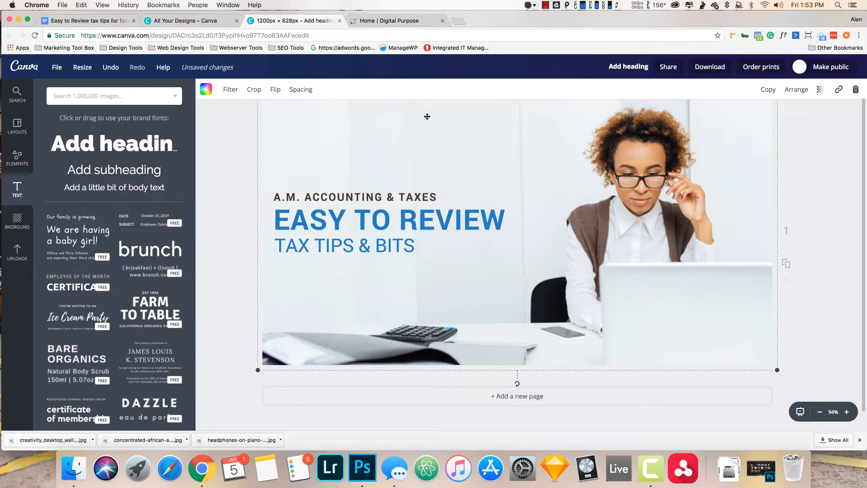
{"action": "left_click", "coordinate": [230, 90]}
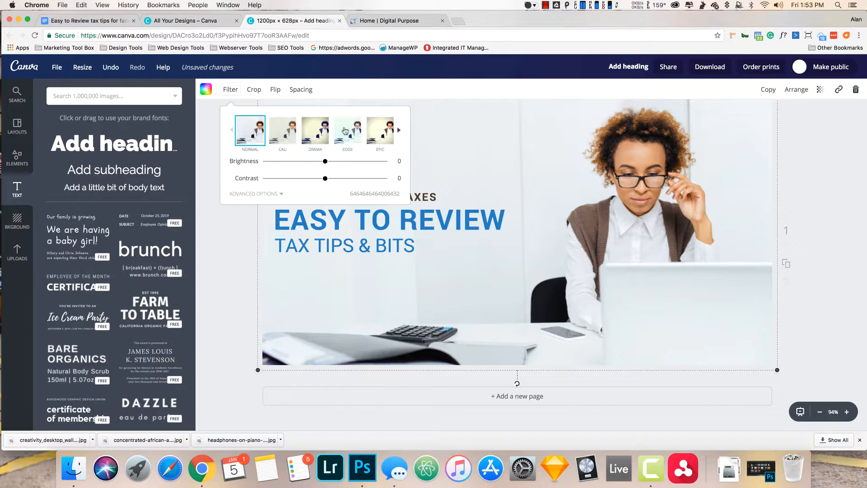
{"action": "left_click", "coordinate": [344, 130]}
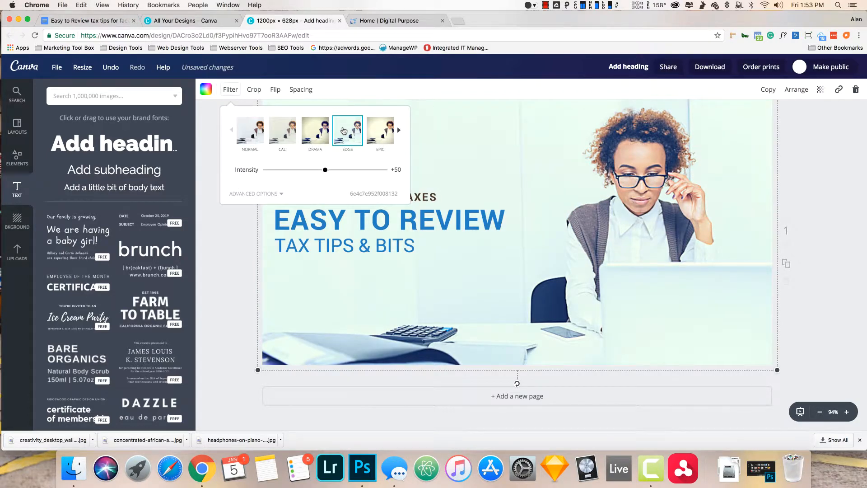
{"action": "left_click", "coordinate": [399, 130]}
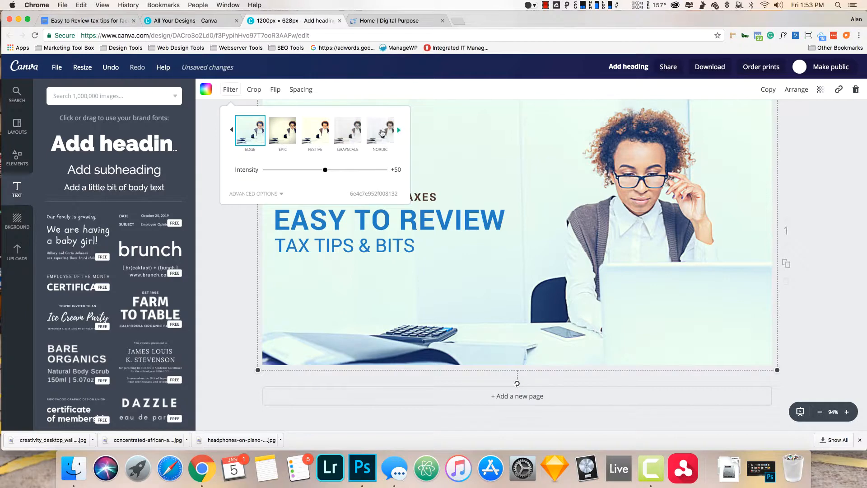
{"action": "left_click", "coordinate": [321, 136]}
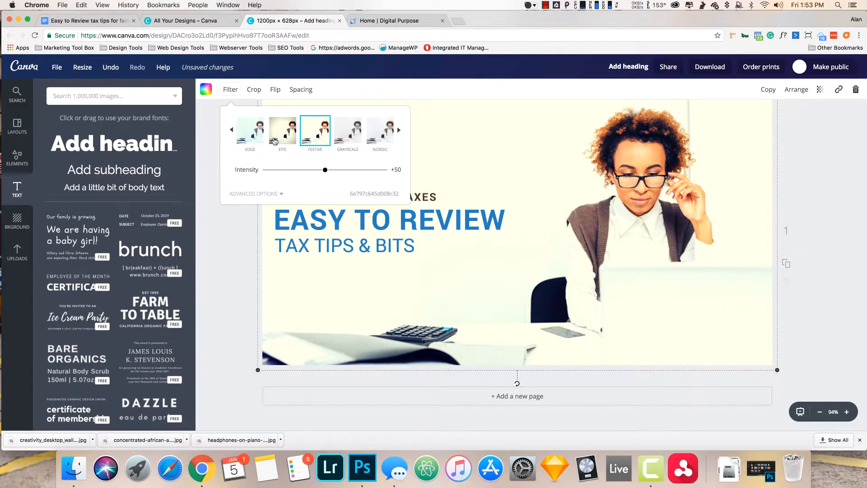
Set the Festive filter's intensity to 28, check the advanced filter options, and deselect the photo
{"action": "left_click_drag", "start_coordinate": [325, 170], "coordinate": [301, 175]}
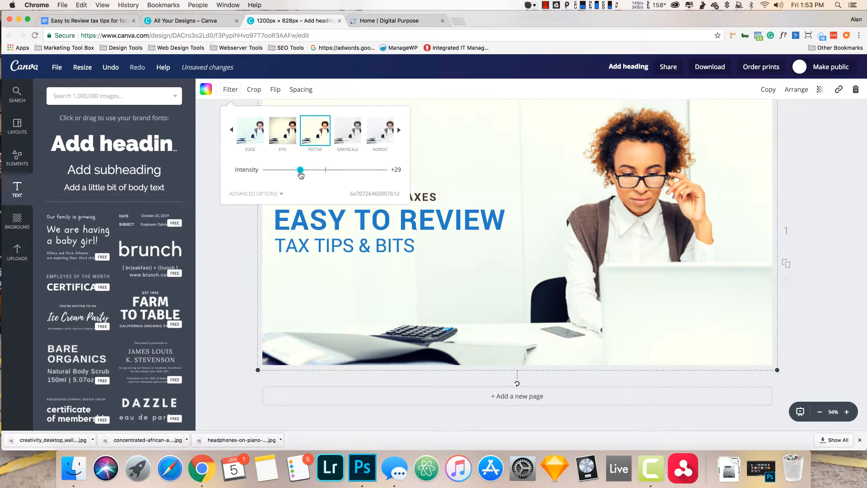
{"action": "left_click_drag", "start_coordinate": [300, 176], "coordinate": [300, 175]}
{"action": "left_click", "coordinate": [279, 194]}
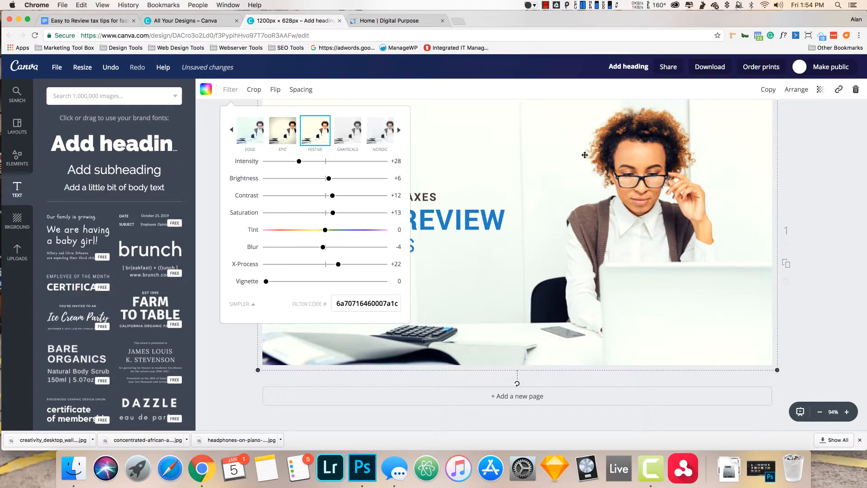
{"action": "left_click", "coordinate": [230, 89]}
{"action": "left_click", "coordinate": [828, 174]}
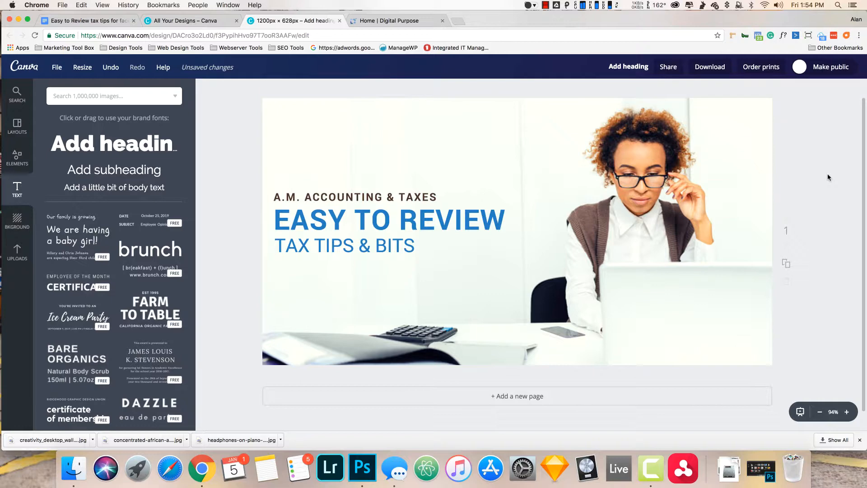
Group the company line, headline and subheading, and enlarge the group proportionally to a font size of about 49.1
{"action": "left_click", "coordinate": [405, 212]}
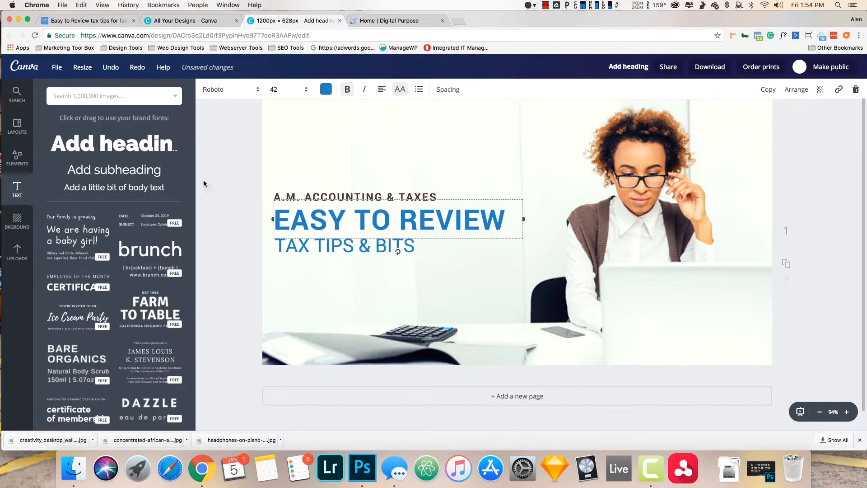
{"action": "left_click", "coordinate": [311, 198]}
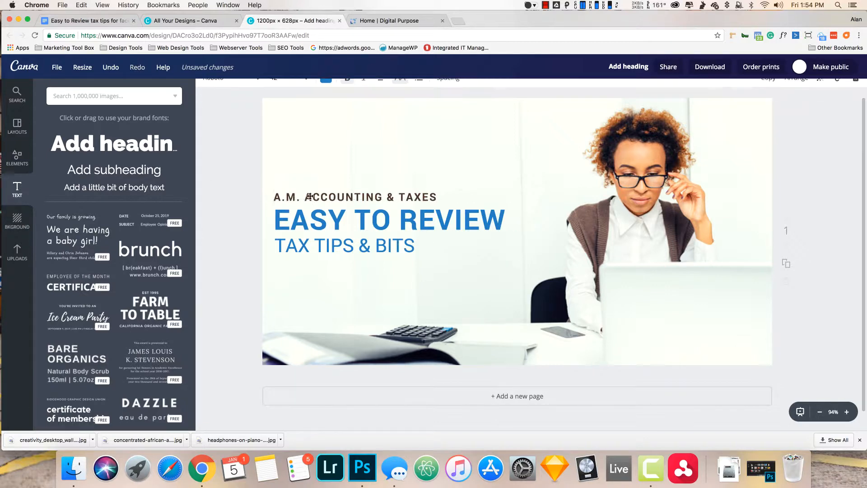
{"action": "left_click", "coordinate": [324, 217], "text": "shift"}
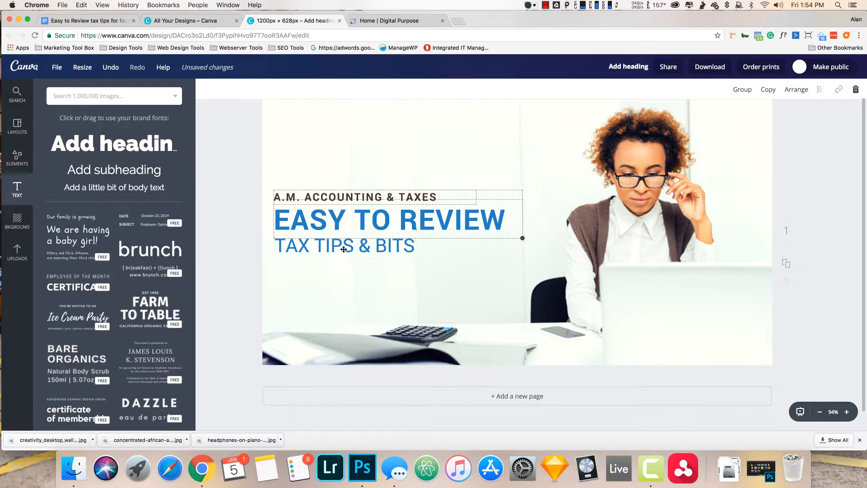
{"action": "left_click", "coordinate": [409, 251], "text": "shift"}
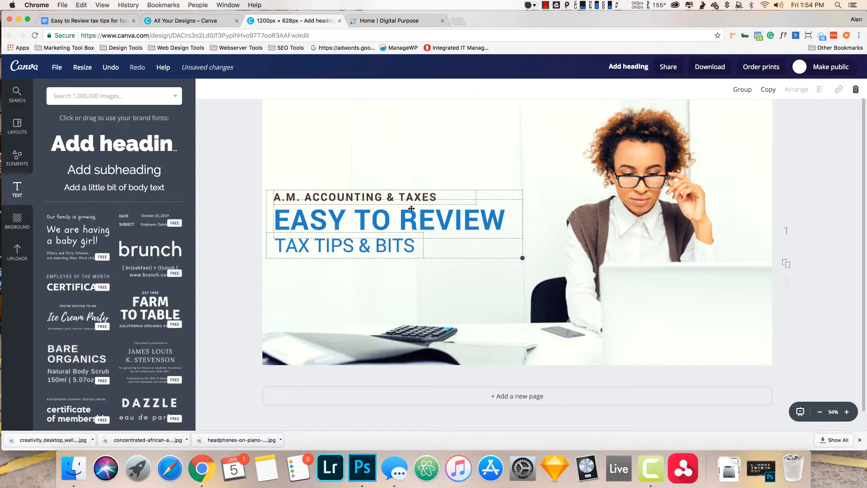
{"action": "left_click", "coordinate": [742, 90]}
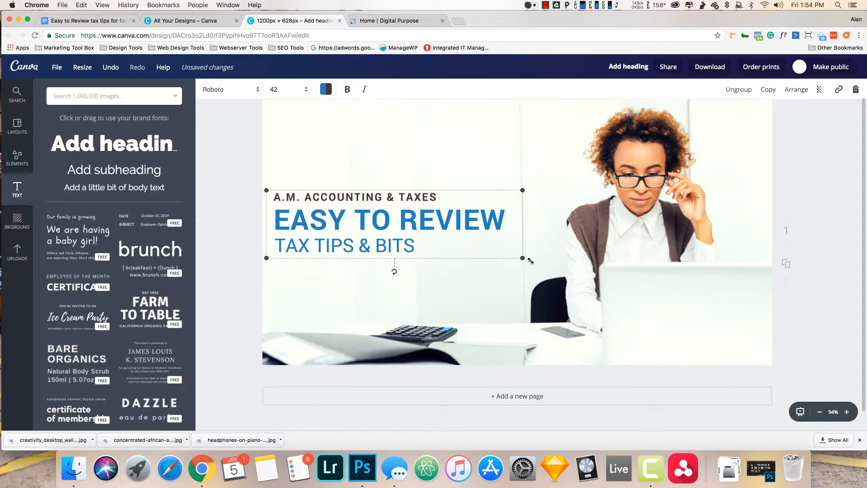
{"action": "left_click_drag", "start_coordinate": [523, 259], "coordinate": [558, 267]}
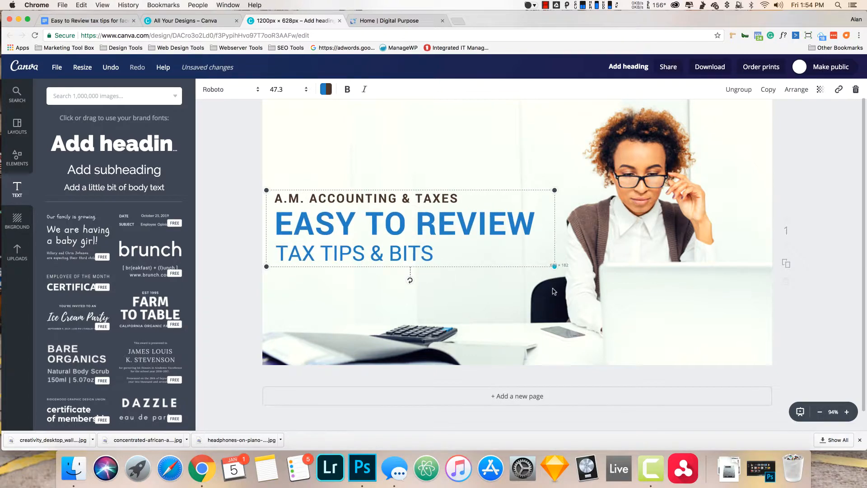
{"action": "left_click_drag", "start_coordinate": [560, 297], "coordinate": [567, 299]}
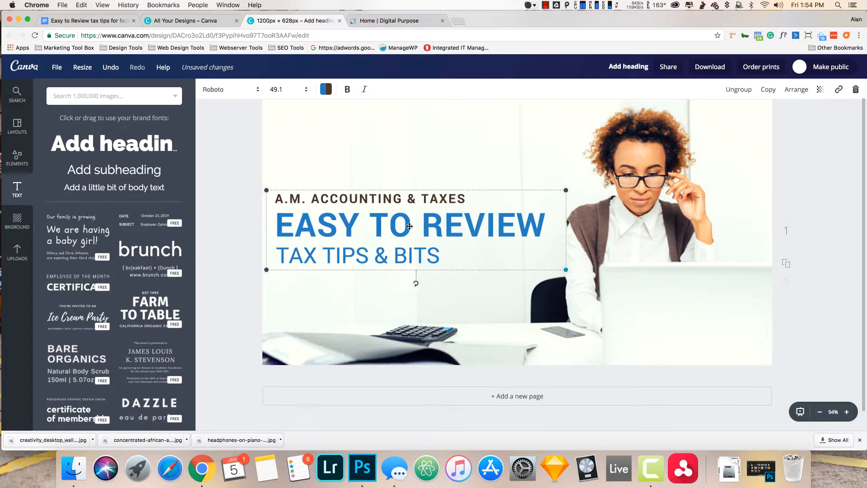
Move the grouped text up and slightly to the right, level with the woman's face in the photo, and deselect it
{"action": "left_click_drag", "start_coordinate": [406, 226], "coordinate": [417, 194]}
{"action": "left_click", "coordinate": [816, 162]}
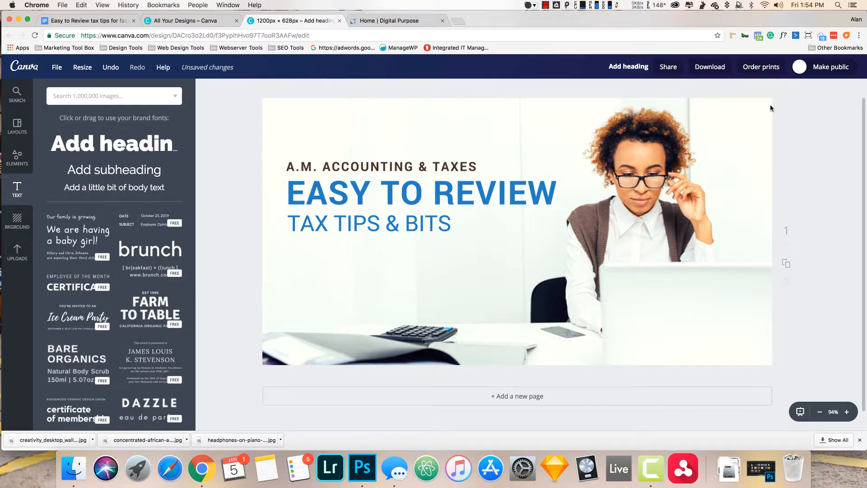
Download the design as a PNG and save it to the desktop under the name "tax tips 2018"
{"action": "left_click", "coordinate": [706, 67]}
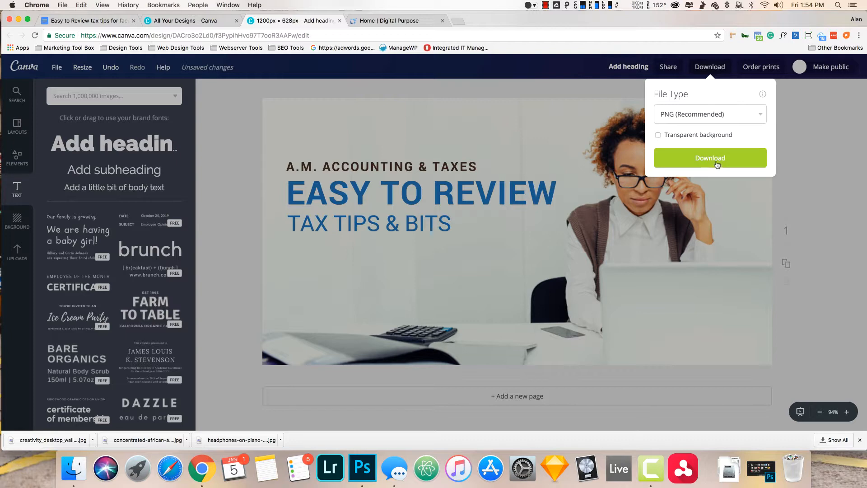
{"action": "left_click", "coordinate": [746, 121]}
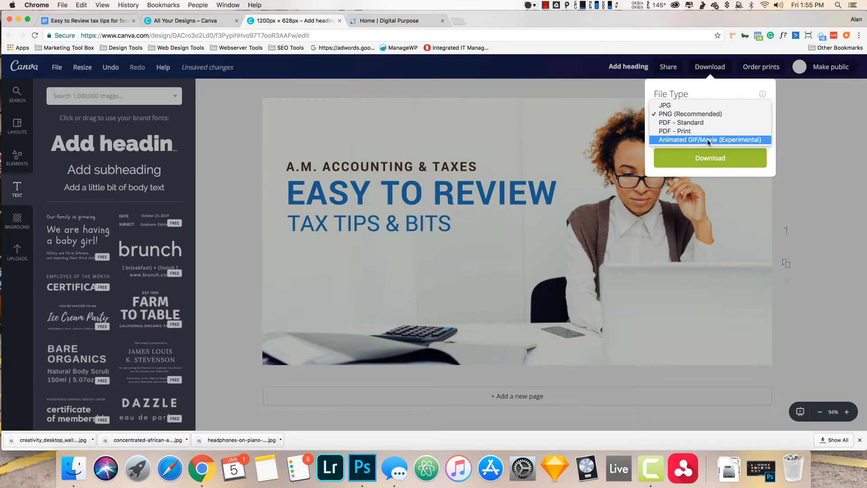
{"action": "left_click", "coordinate": [677, 115]}
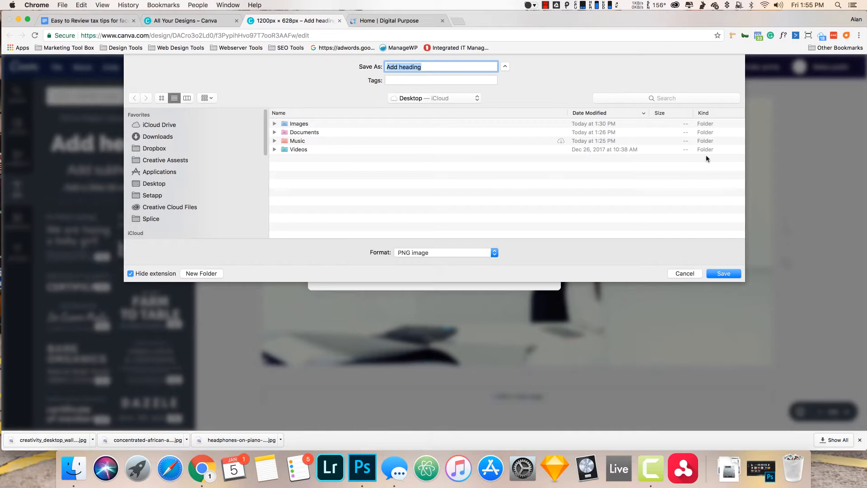
{"action": "type", "text": "TZ"}
{"action": "key", "text": "BackSpace"}
{"action": "key", "text": "BackSpace"}
{"action": "type", "text": "tax tips 2018"}
{"action": "left_click", "coordinate": [736, 275]}
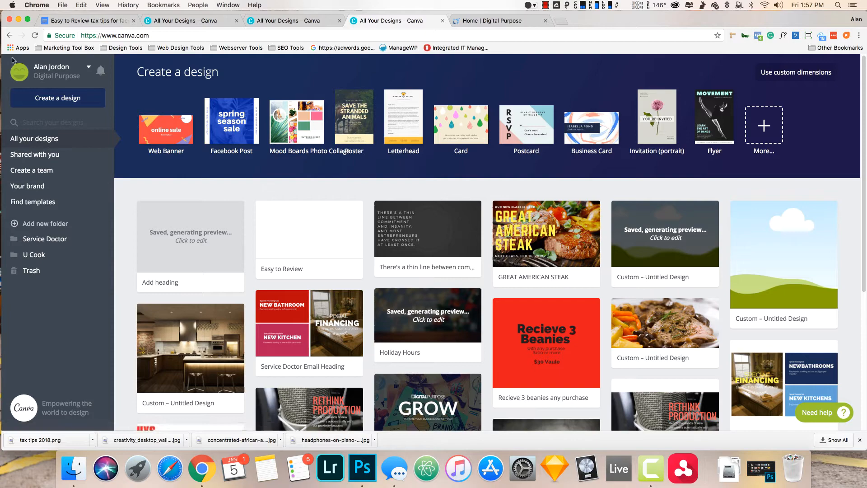
Minimise the browser window and preview the exported "tax tips 2018.png" file on the desktop
{"action": "left_click", "coordinate": [18, 19]}
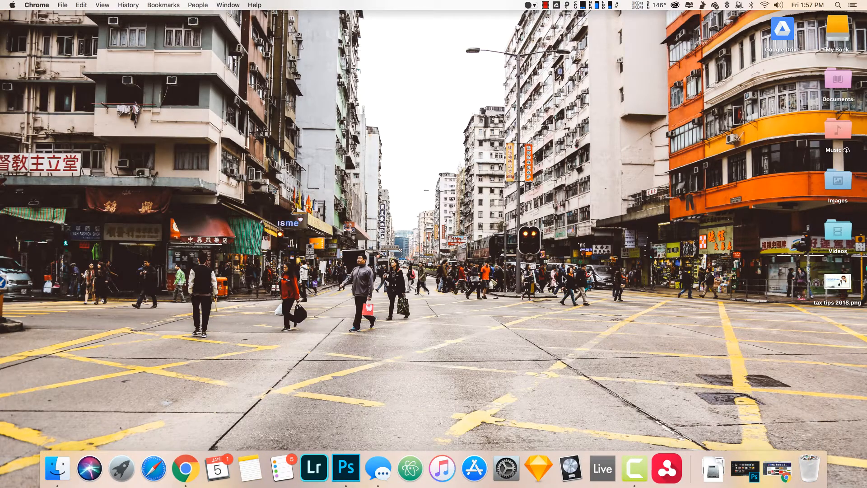
{"action": "left_click", "coordinate": [565, 280]}
{"action": "left_click", "coordinate": [837, 283]}
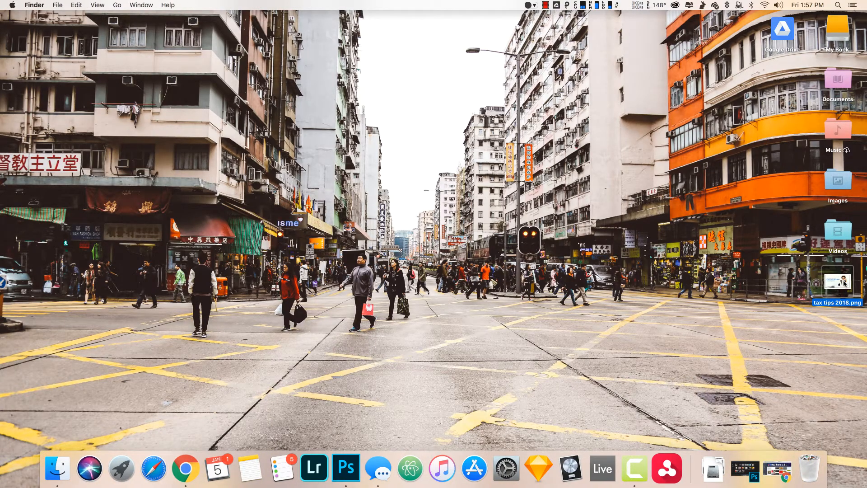
{"action": "key", "text": "space"}
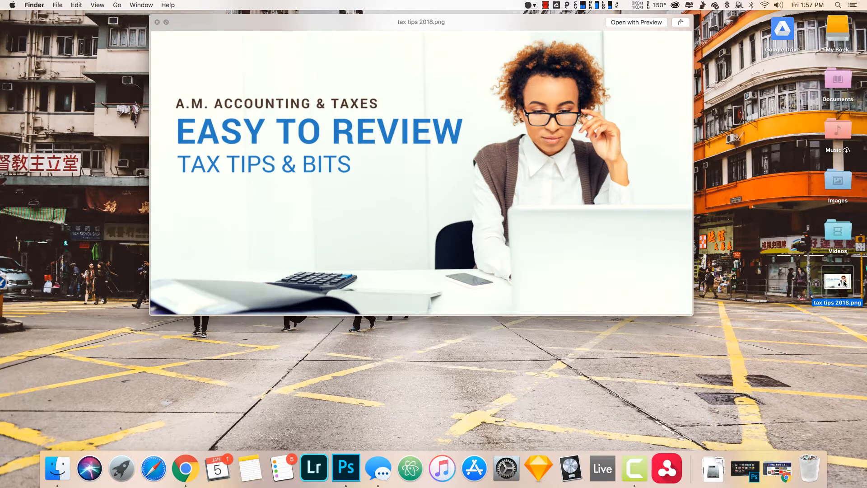